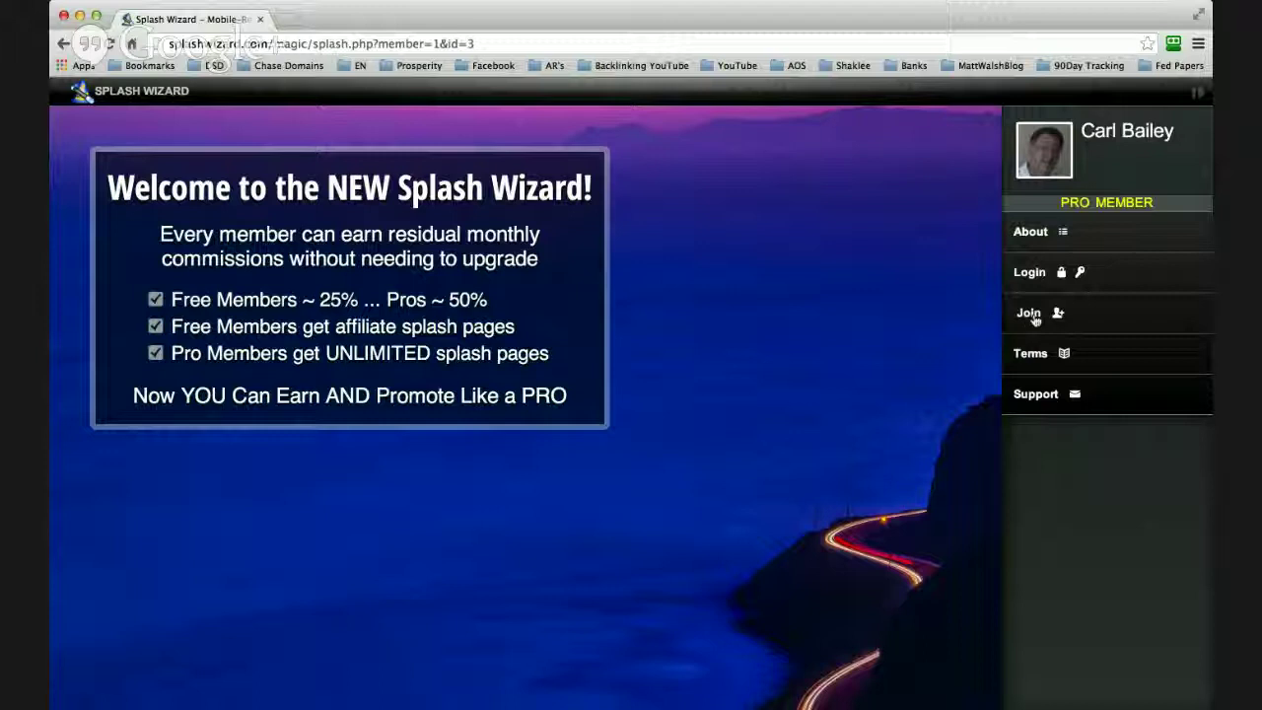
- Open the free account sign-up form, activate its contact email field, and close the form without submitting it
{"action": "left_click", "coordinate": [1033, 316]}
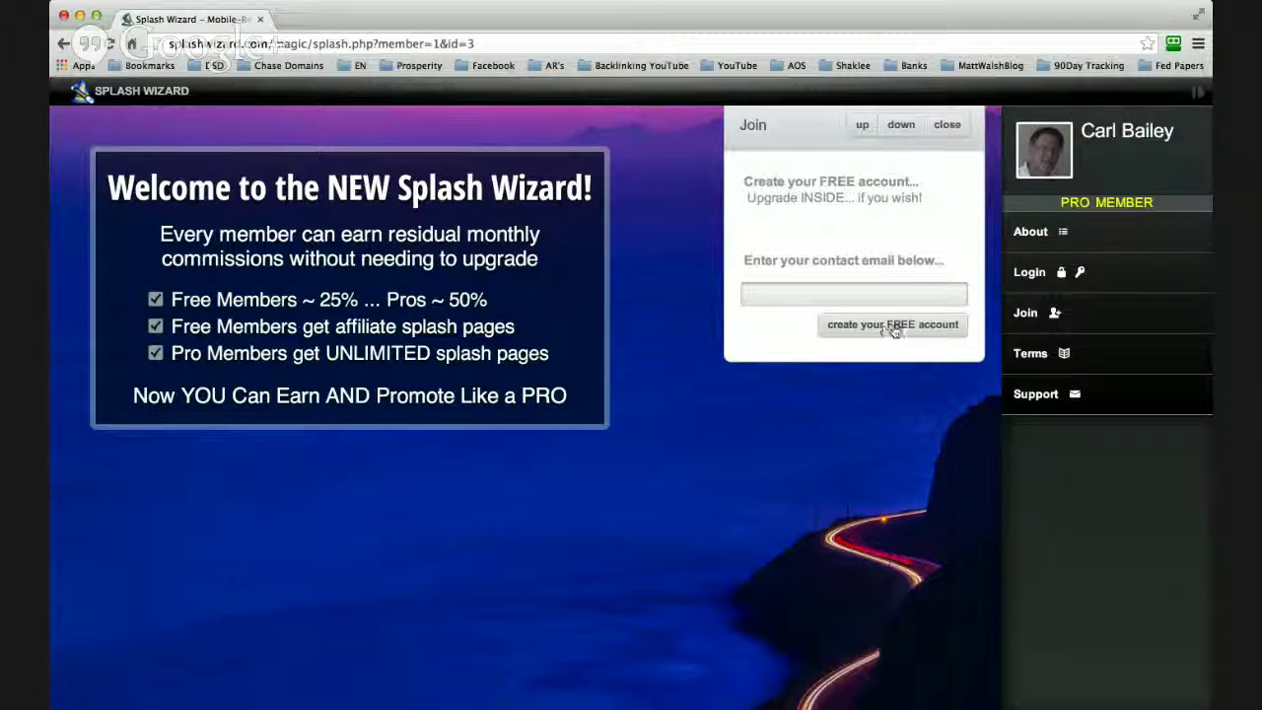
{"action": "left_click", "coordinate": [824, 296]}
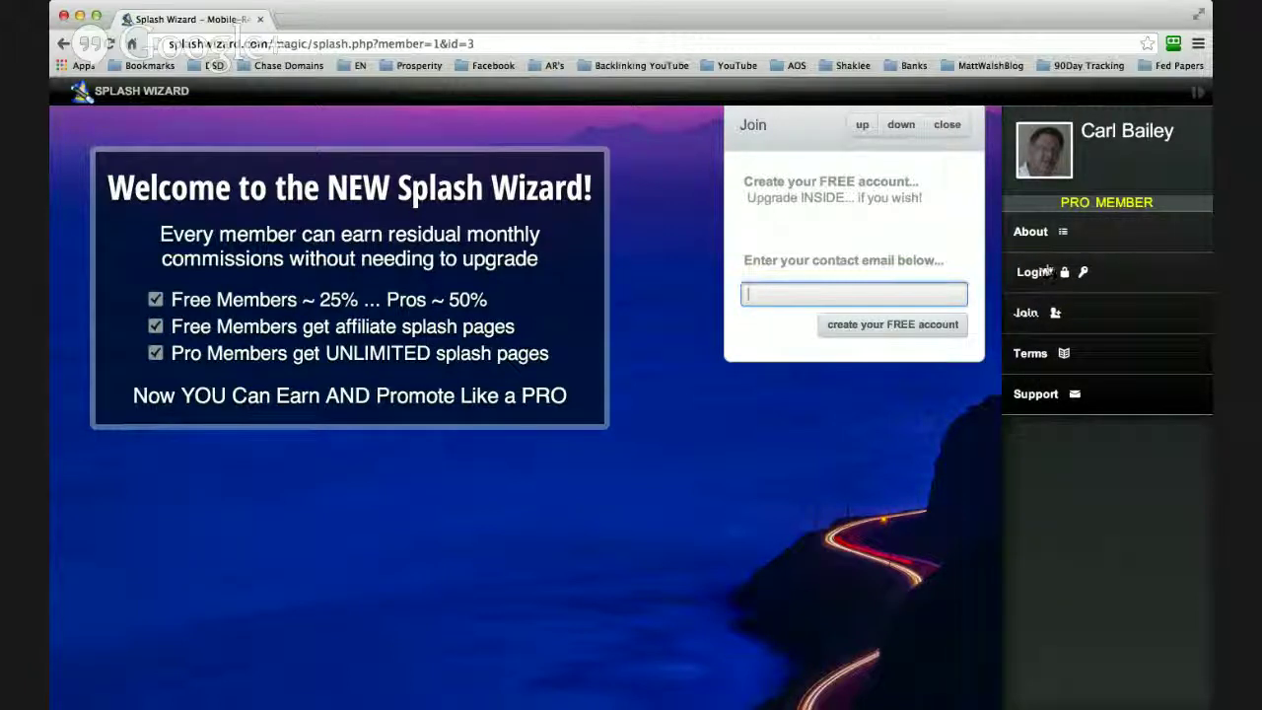
{"action": "left_click", "coordinate": [947, 124]}
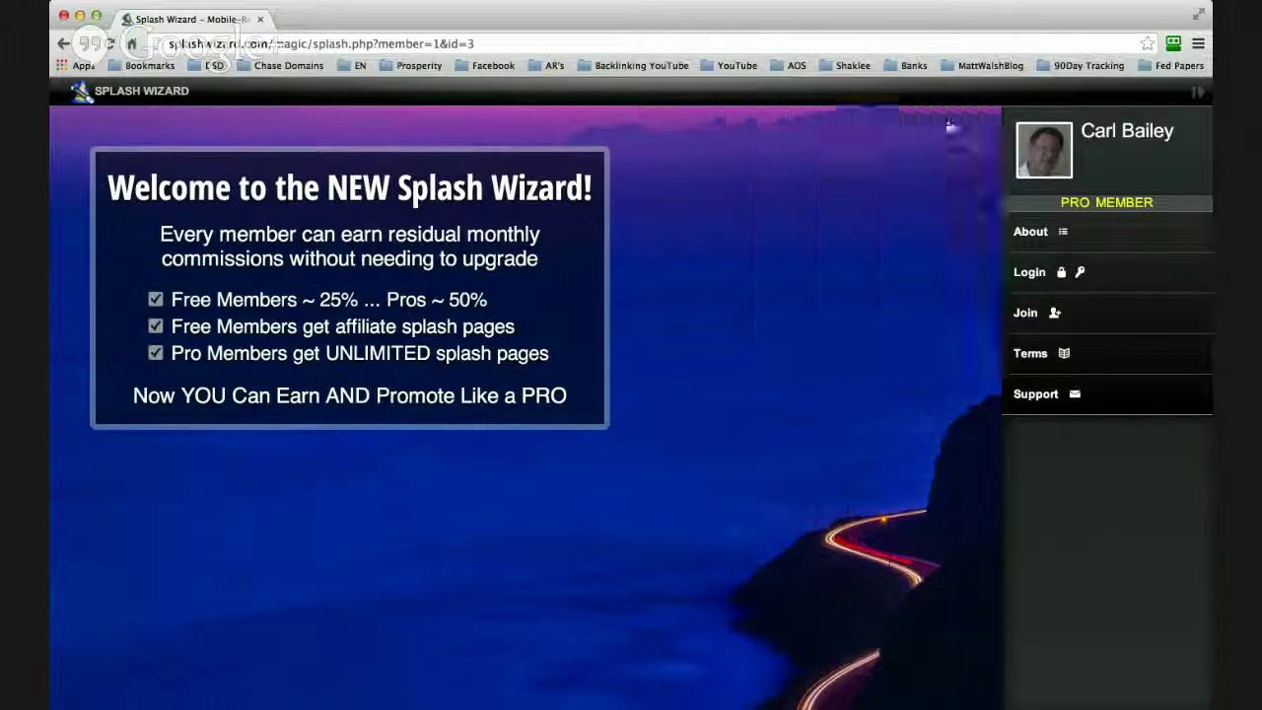
- Log in to the Splash Wizard back office with the remembered member ID and password
{"action": "left_click", "coordinate": [1035, 276]}
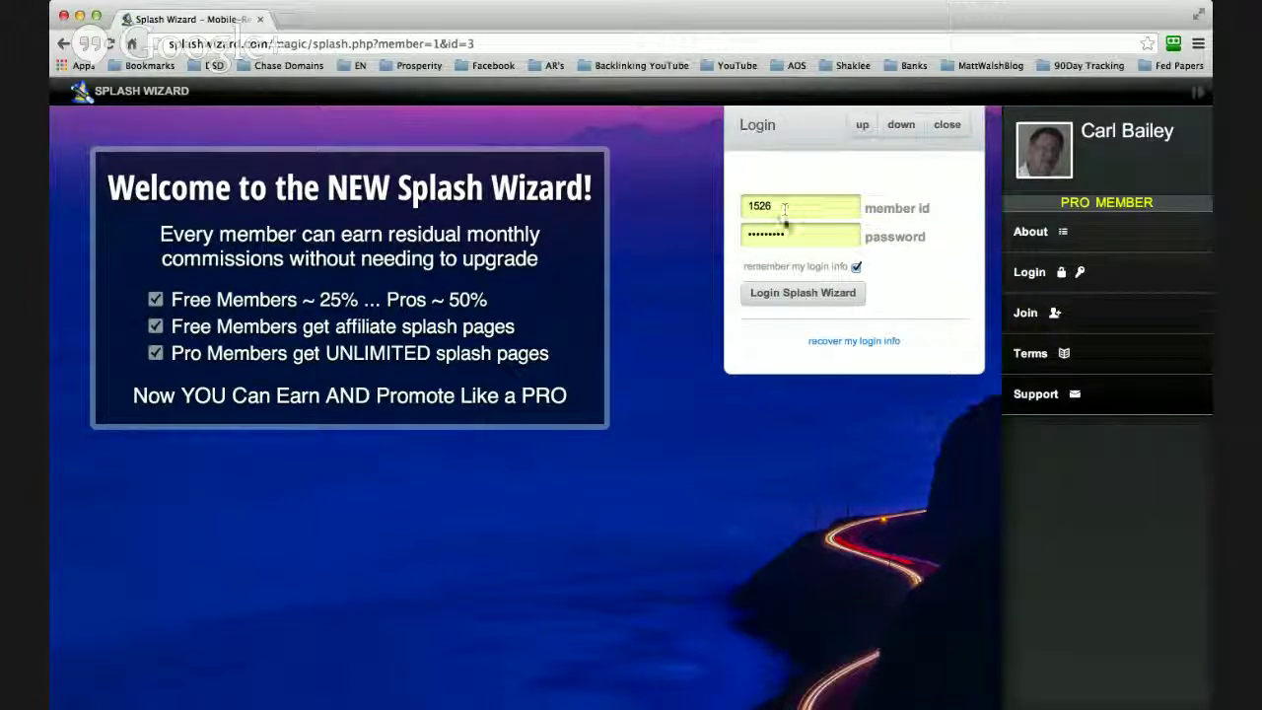
{"action": "left_click", "coordinate": [818, 296]}
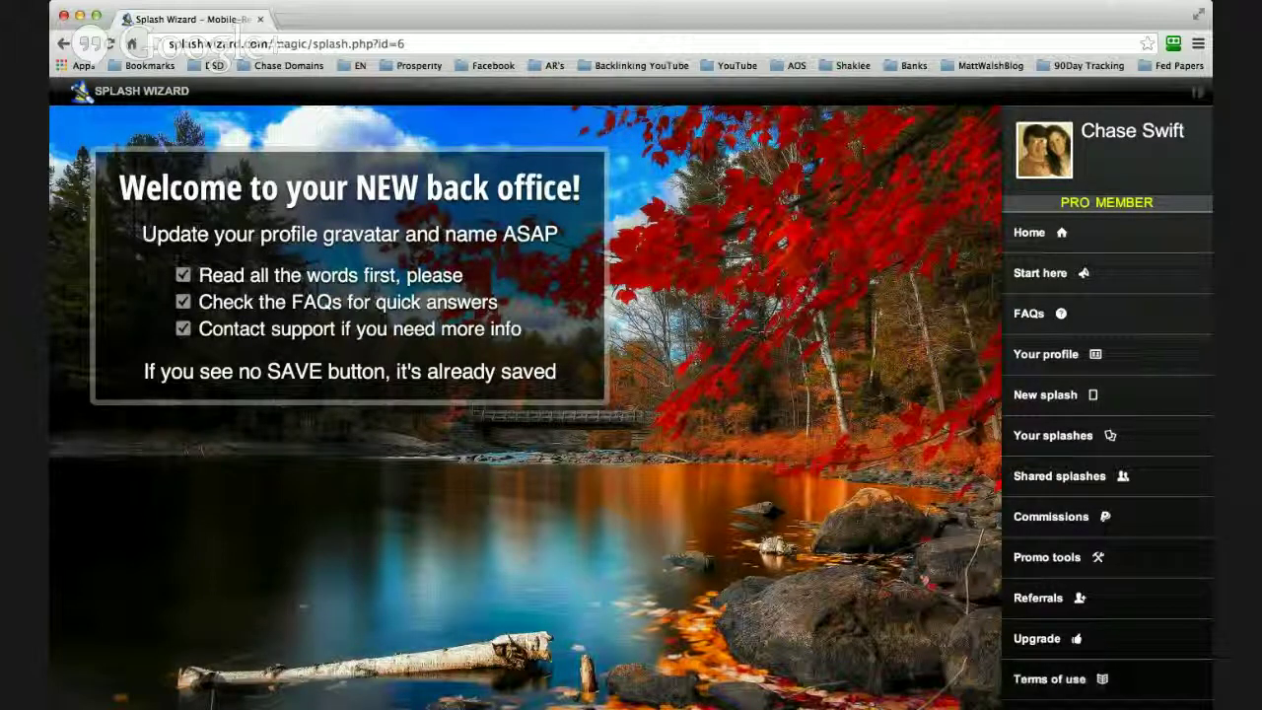
- Review the welcome notes on profile updates and FAQs, look through the back-office menu, and view the FAQs list before closing it
{"action": "left_click_drag", "start_coordinate": [142, 234], "coordinate": [558, 234]}
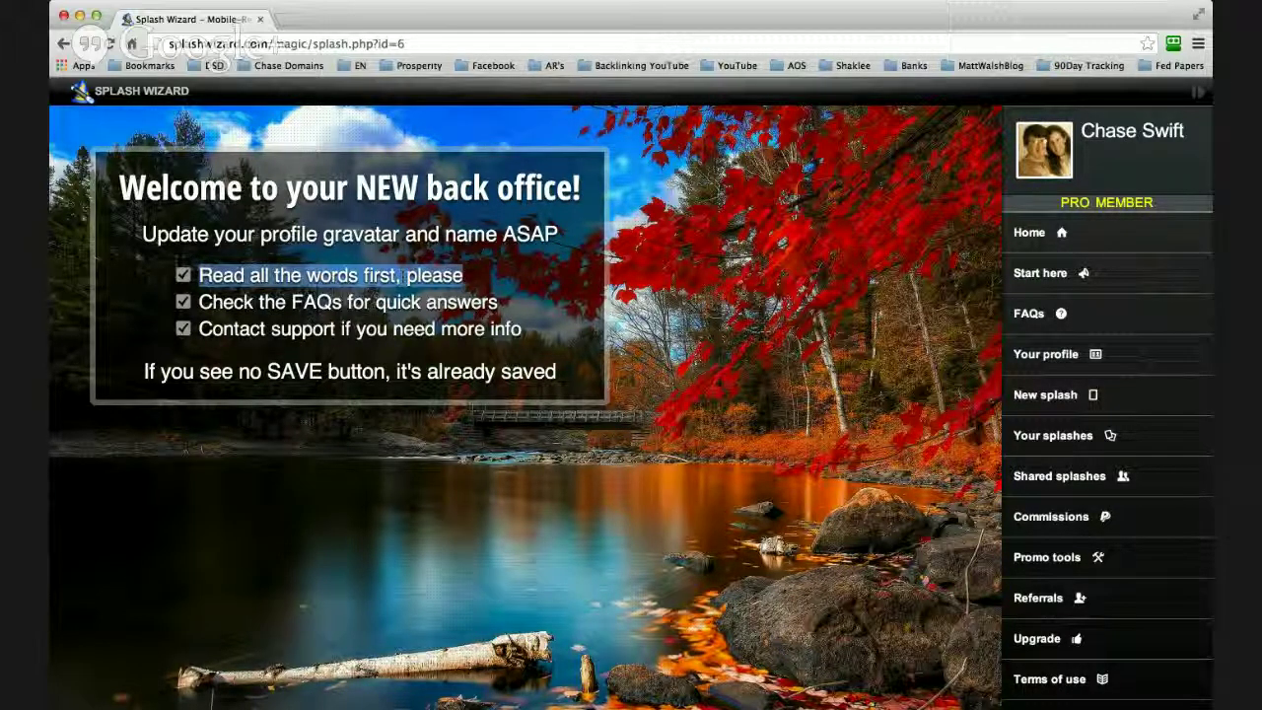
{"action": "left_click_drag", "start_coordinate": [197, 301], "coordinate": [498, 303]}
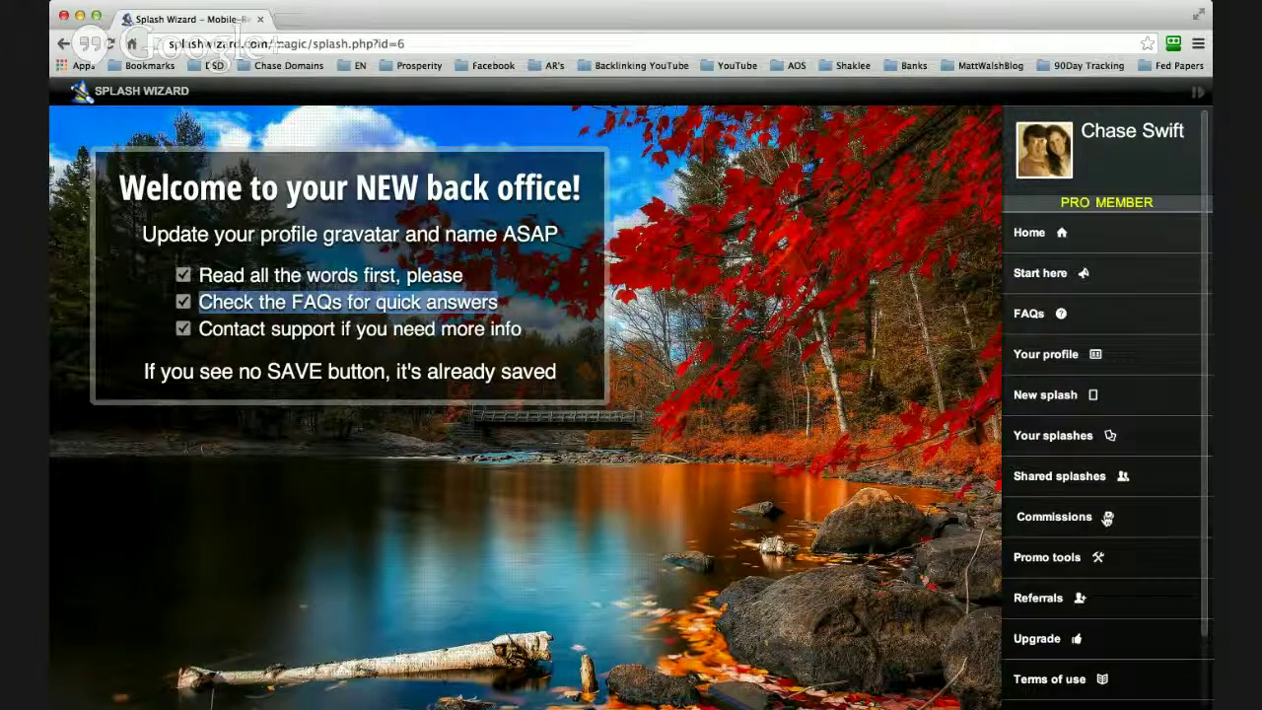
{"action": "scroll", "coordinate": [1094, 517], "scroll_direction": "down", "scroll_amount": 2}
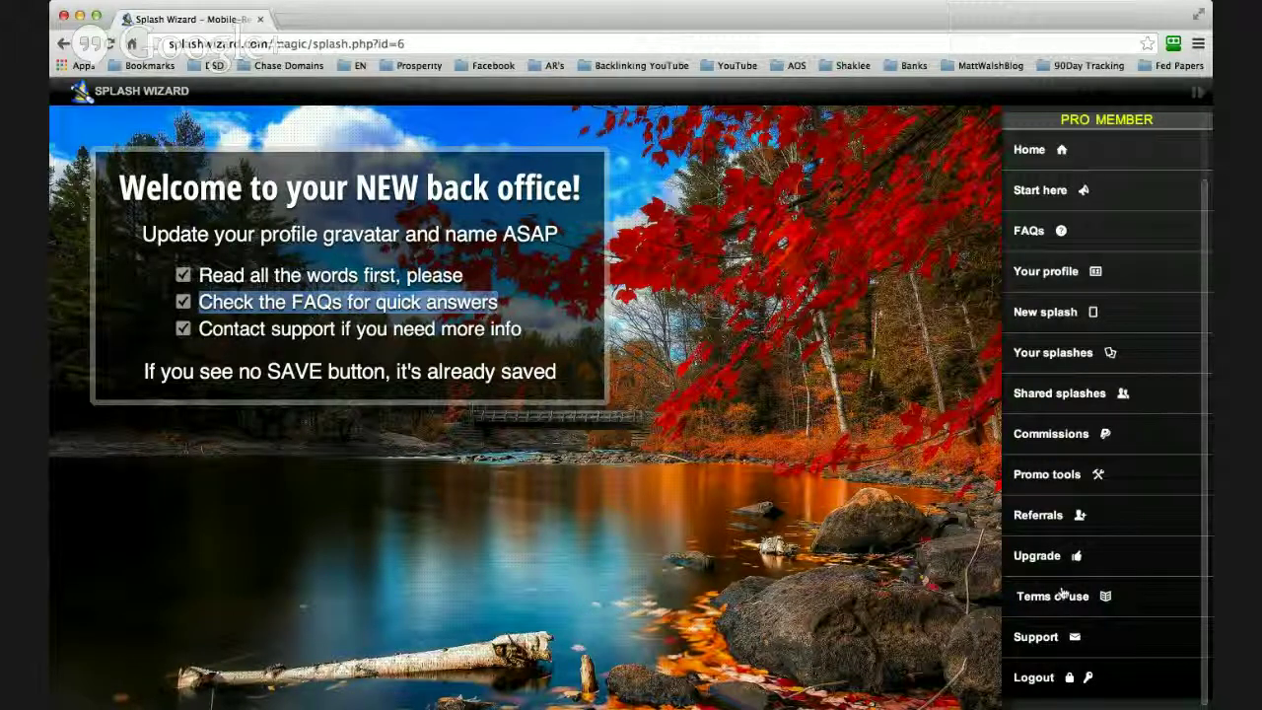
{"action": "scroll", "coordinate": [1060, 591], "scroll_direction": "up", "scroll_amount": 2}
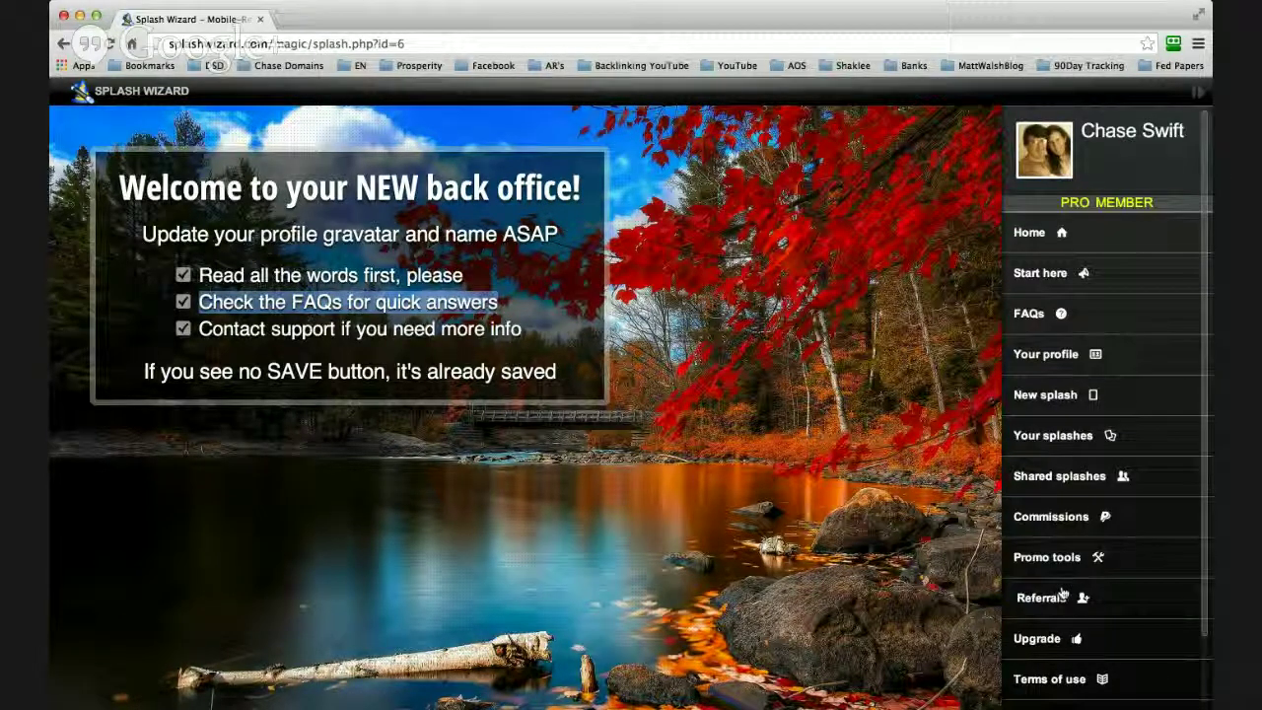
{"action": "left_click", "coordinate": [1038, 313]}
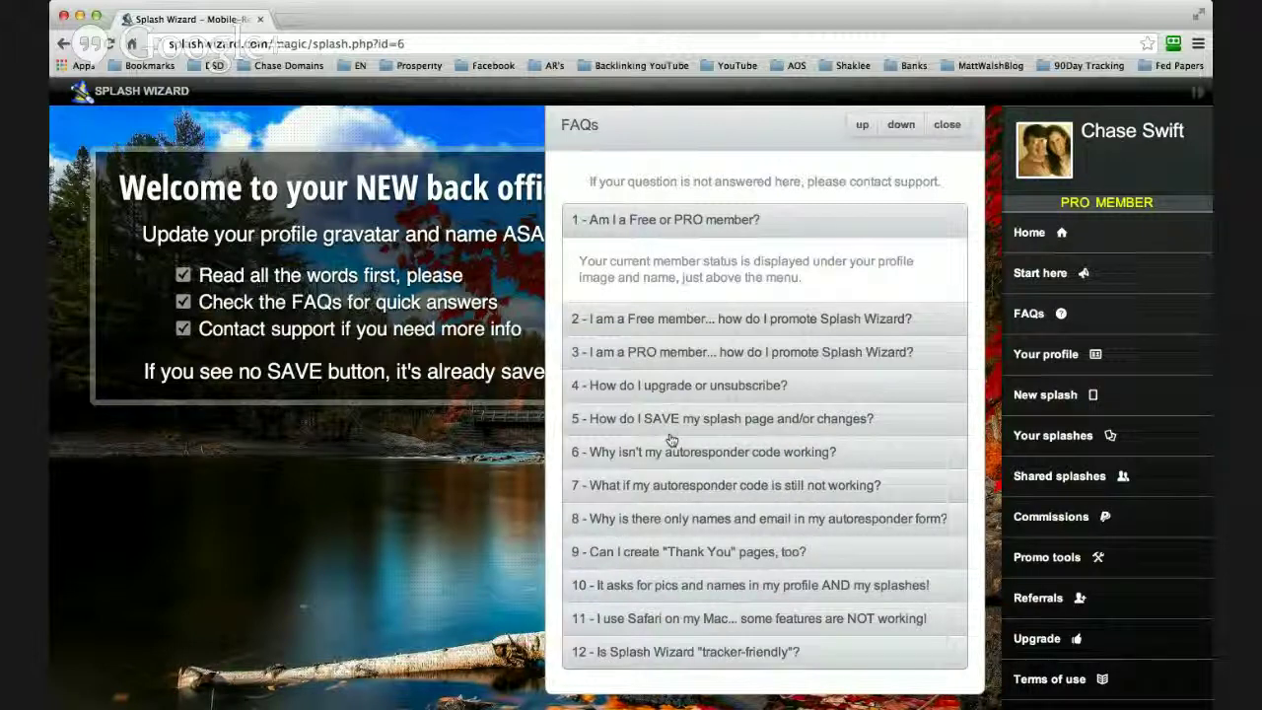
{"action": "left_click", "coordinate": [947, 126]}
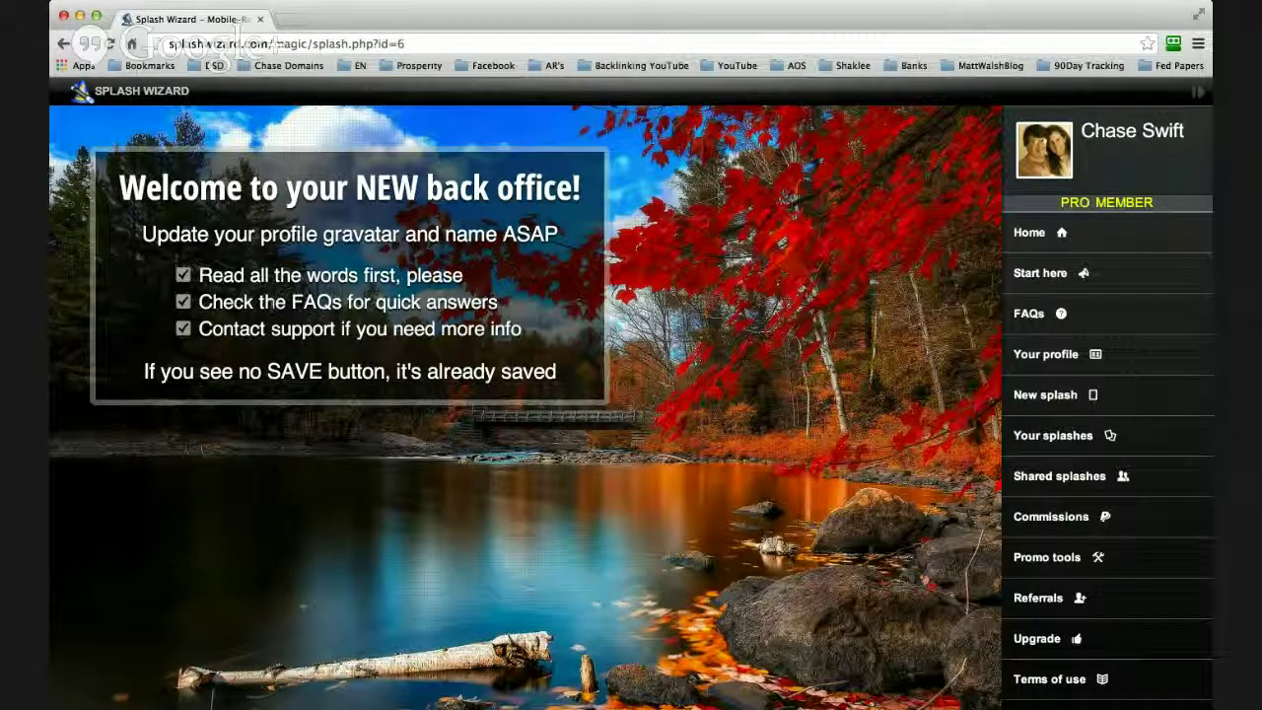
- Highlight the welcome notes about contacting support and about entries being saved when no SAVE button is present
{"action": "left_click_drag", "start_coordinate": [198, 330], "coordinate": [522, 331]}
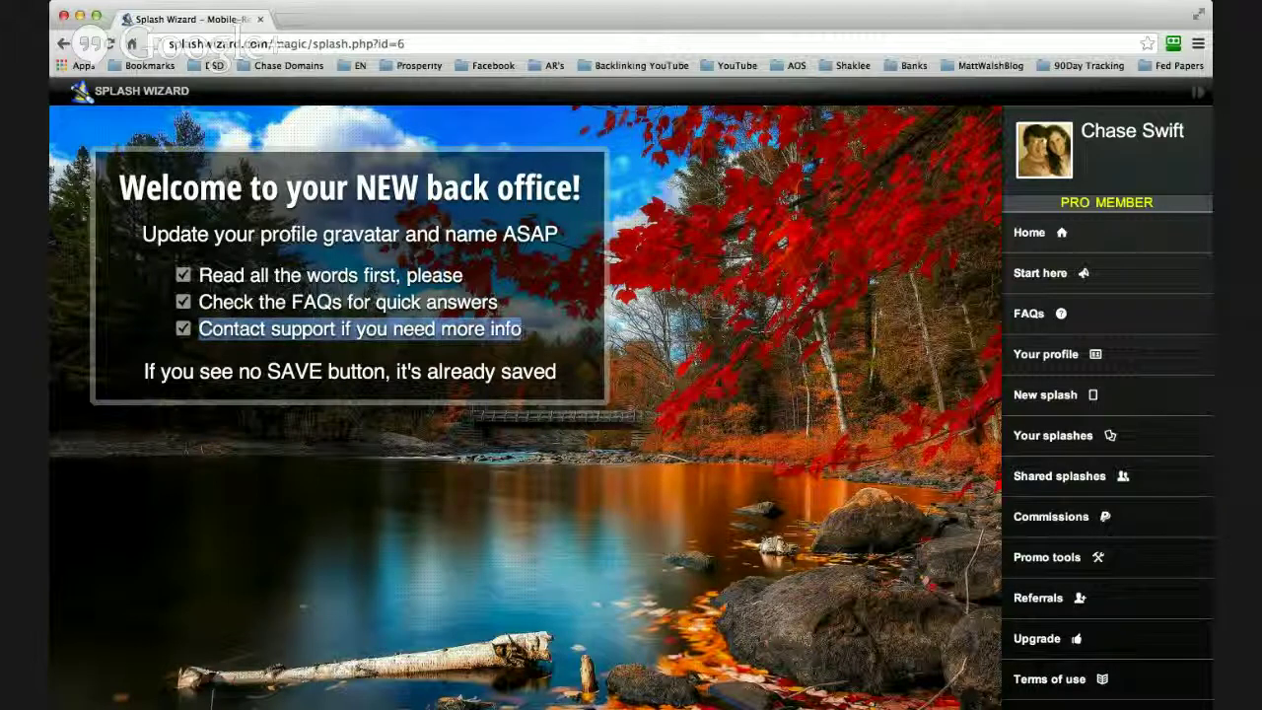
{"action": "left_click", "coordinate": [528, 340]}
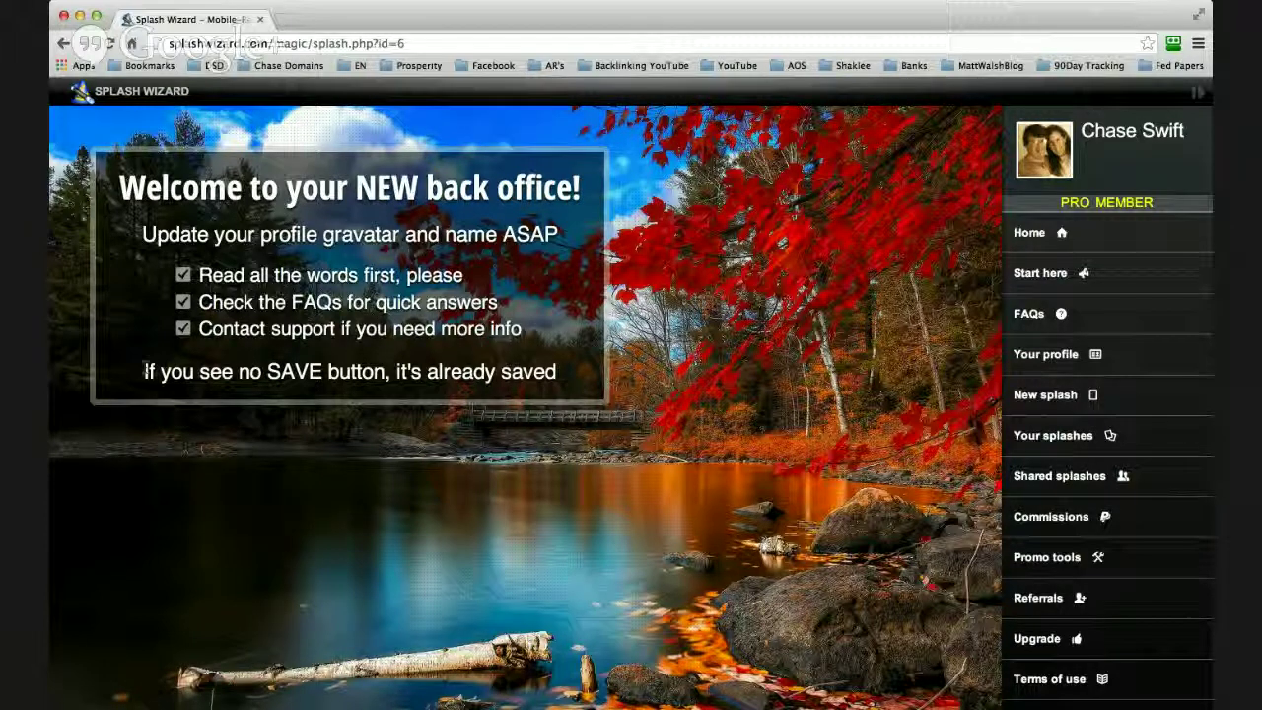
{"action": "left_click_drag", "start_coordinate": [356, 329], "coordinate": [522, 330]}
{"action": "left_click_drag", "start_coordinate": [144, 372], "coordinate": [556, 373]}
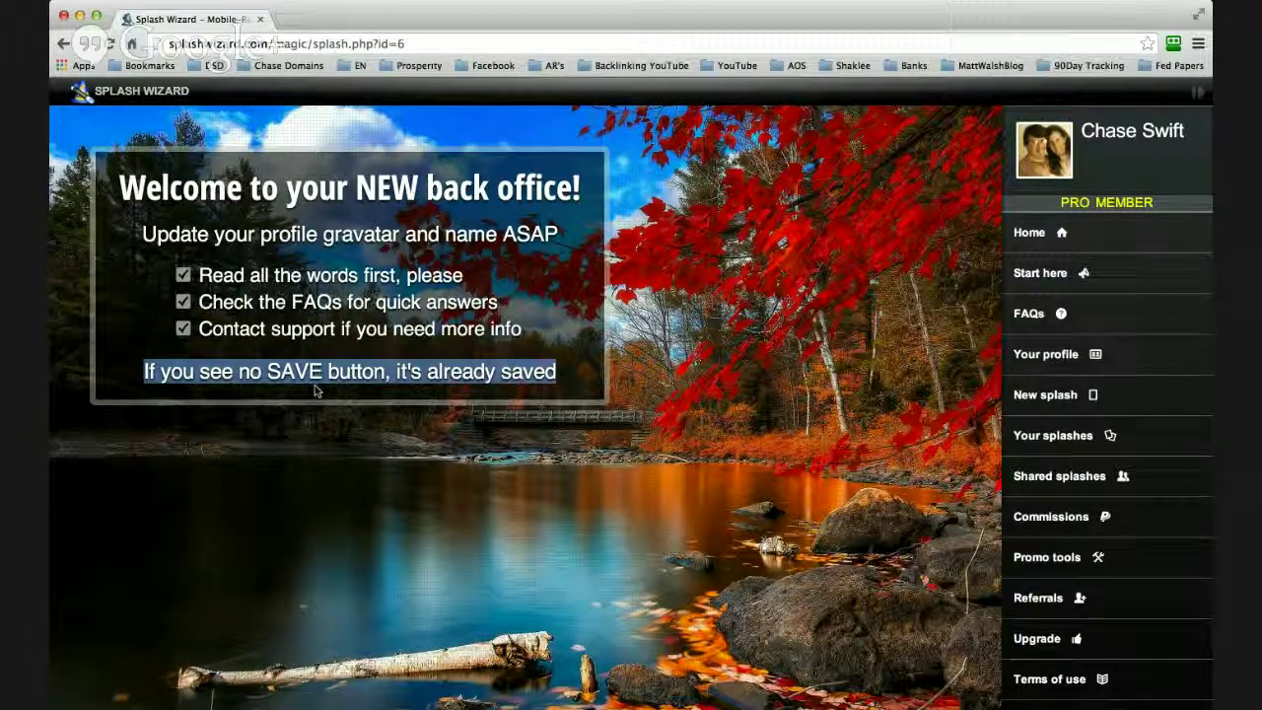
{"action": "left_click", "coordinate": [592, 387]}
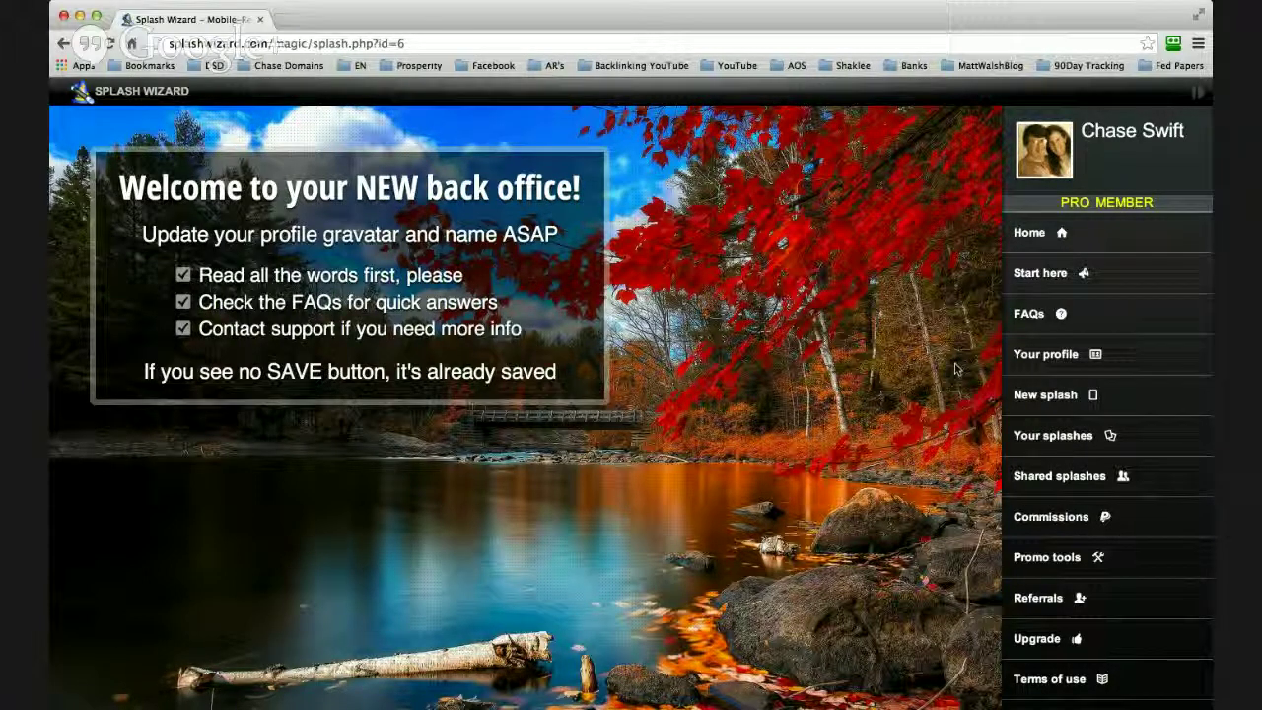
- Read the Getting Started instructions for all, Free and PRO members, highlighting the Free members' affiliate links note, and close them
{"action": "left_click", "coordinate": [1053, 272]}
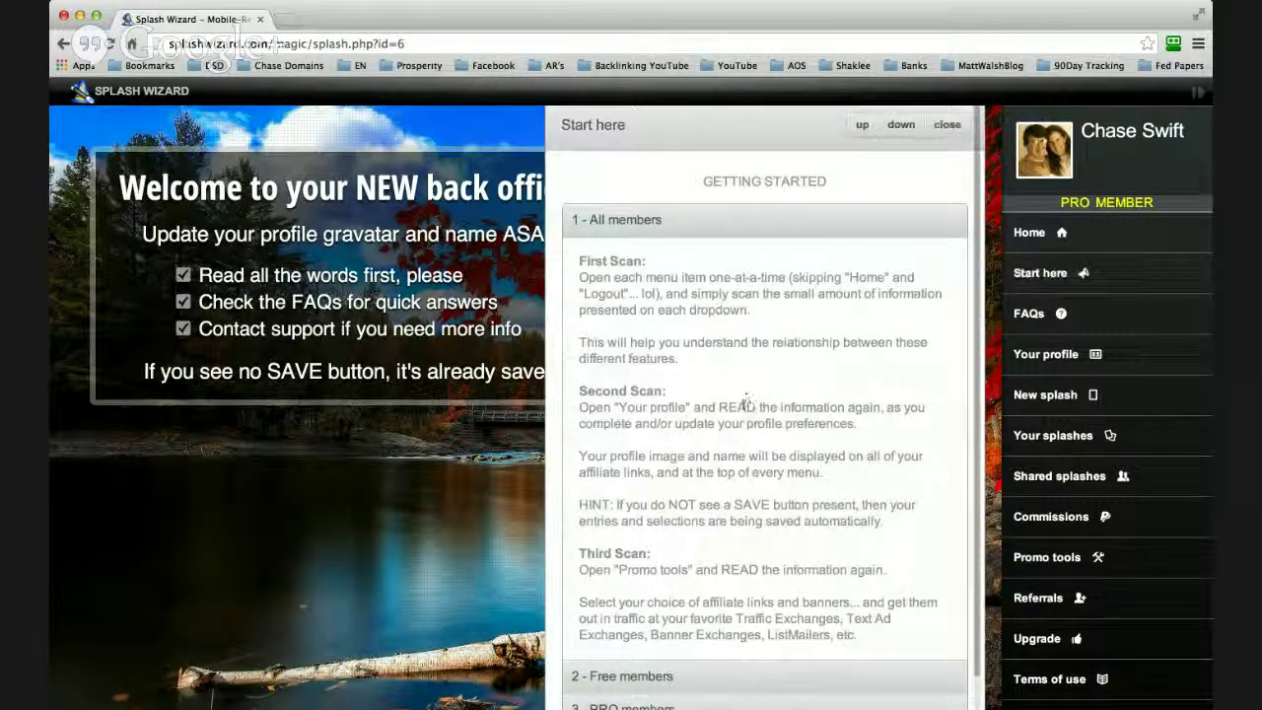
{"action": "scroll", "coordinate": [733, 469], "scroll_direction": "down", "scroll_amount": 1}
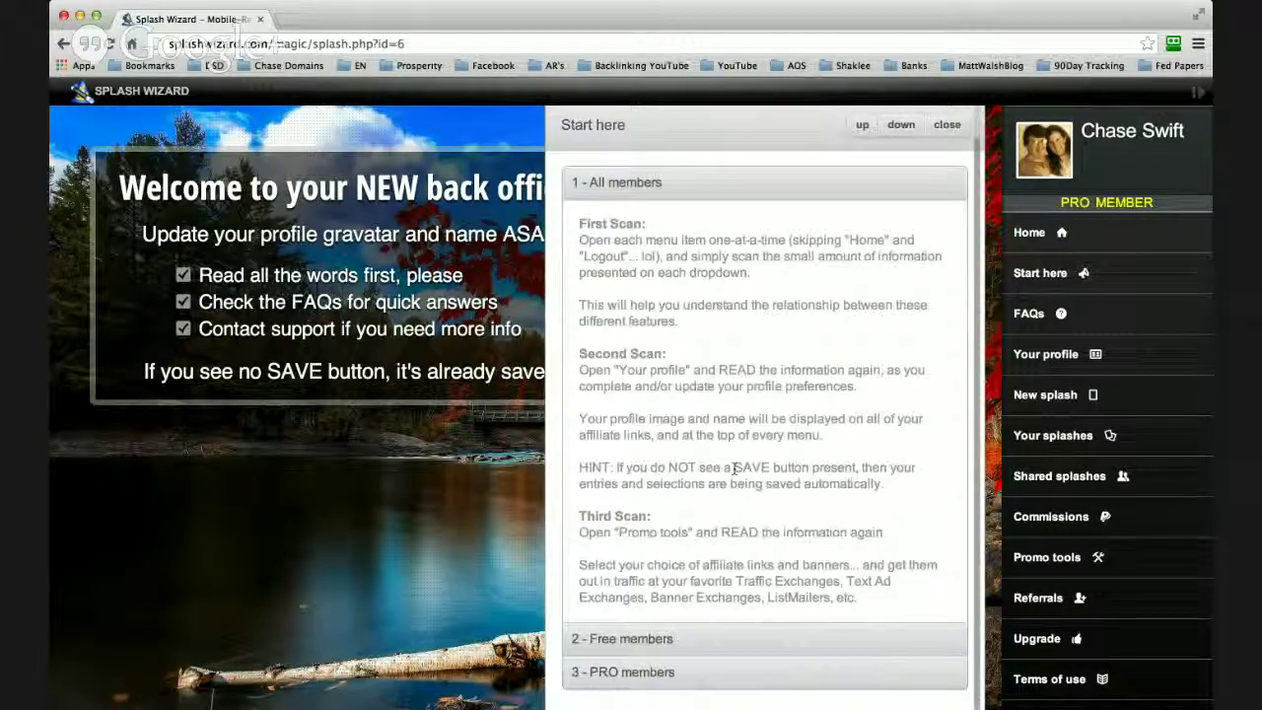
{"action": "left_click", "coordinate": [638, 644]}
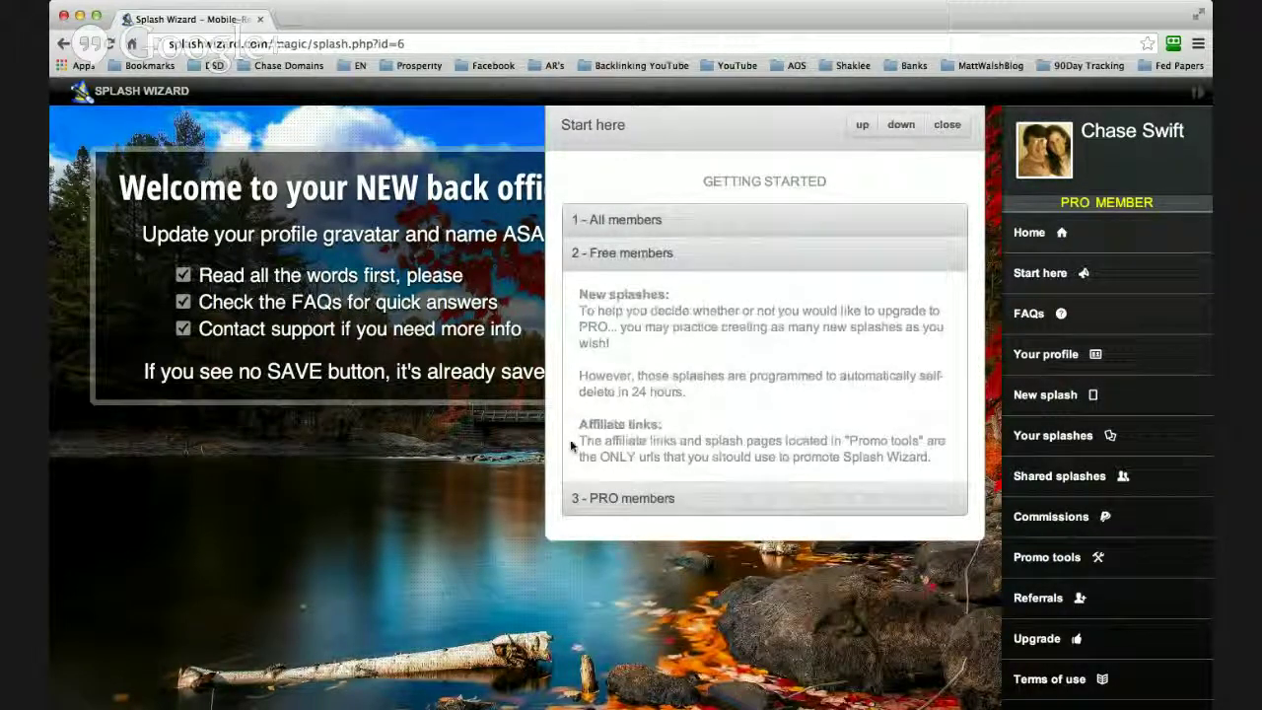
{"action": "left_click_drag", "start_coordinate": [580, 424], "coordinate": [943, 457]}
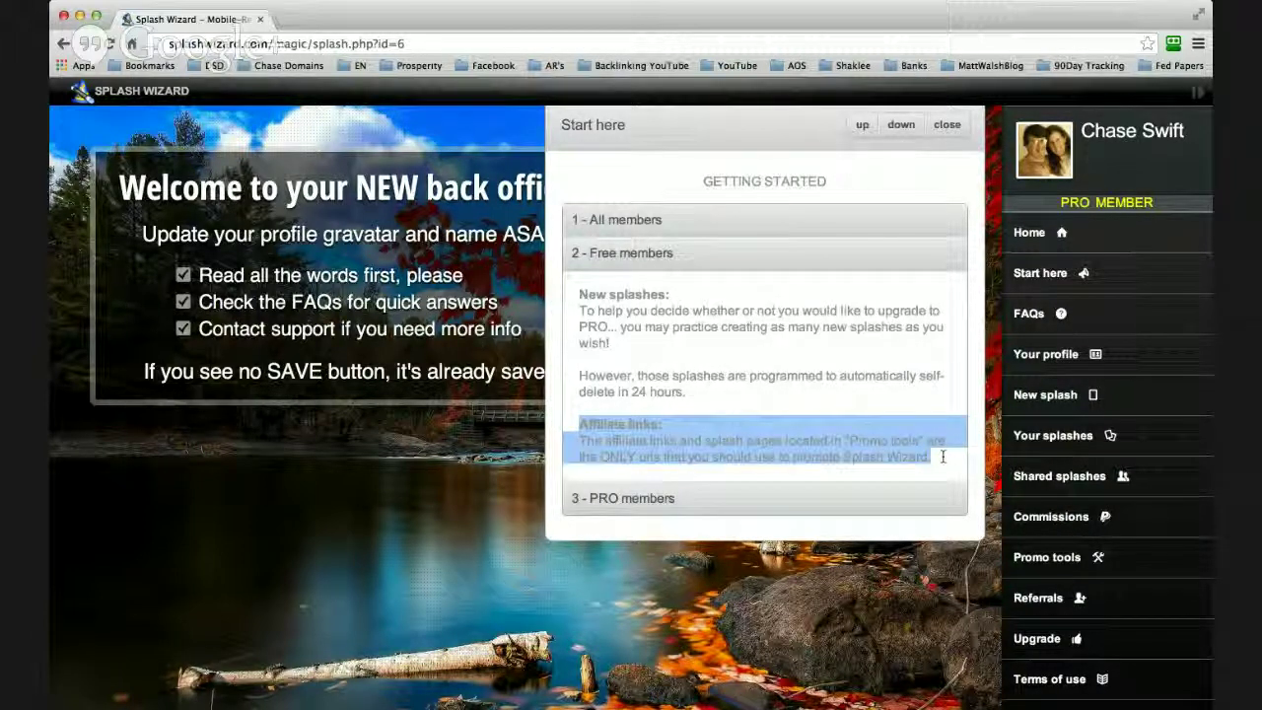
{"action": "left_click", "coordinate": [666, 426]}
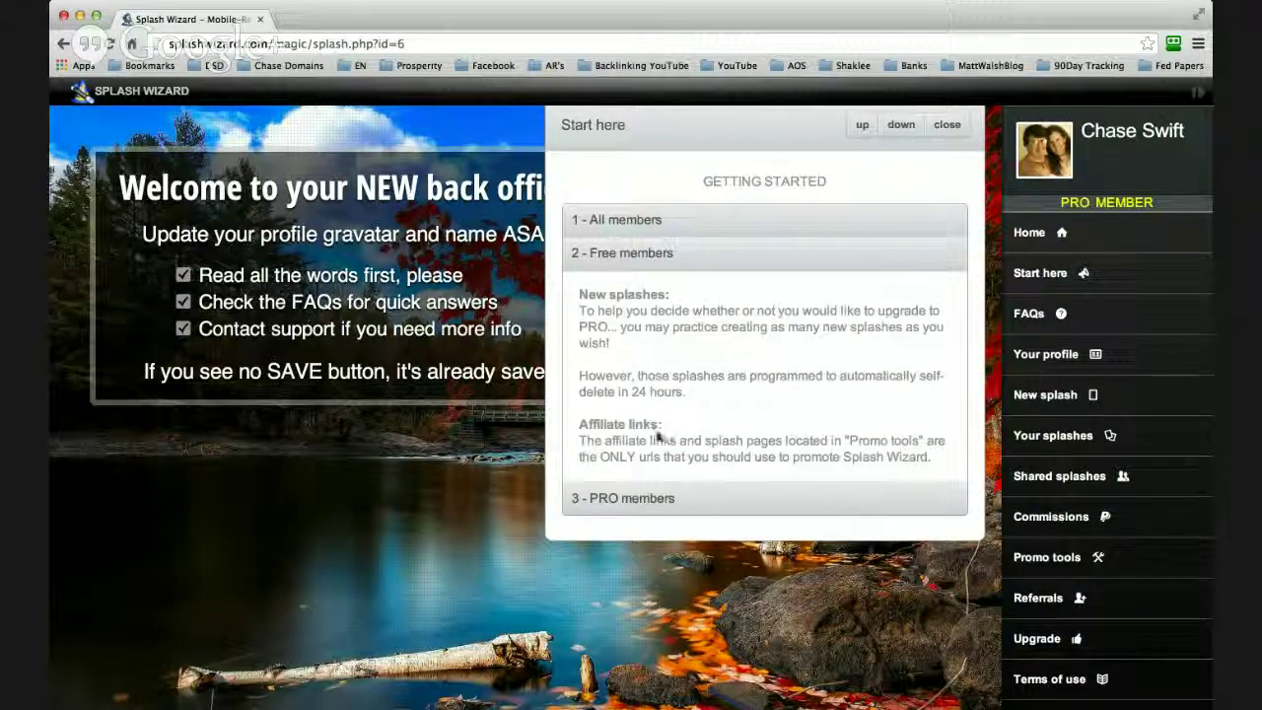
{"action": "left_click", "coordinate": [624, 499]}
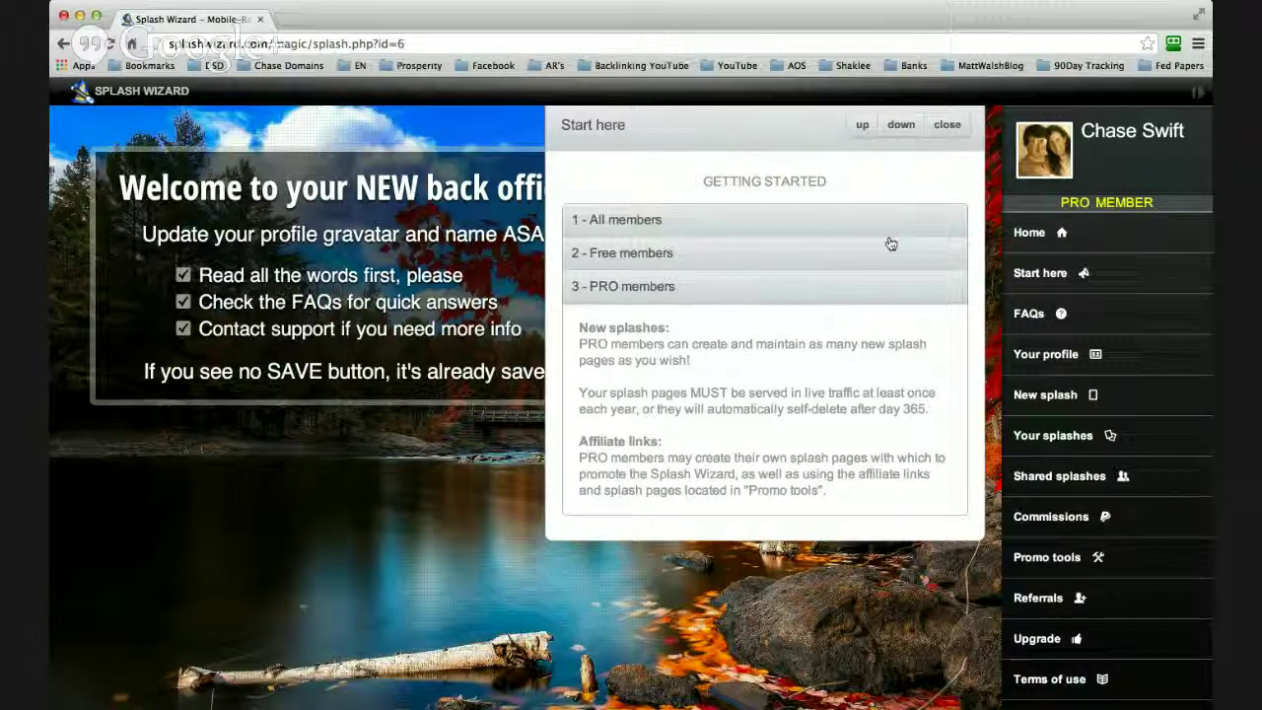
{"action": "left_click", "coordinate": [948, 127]}
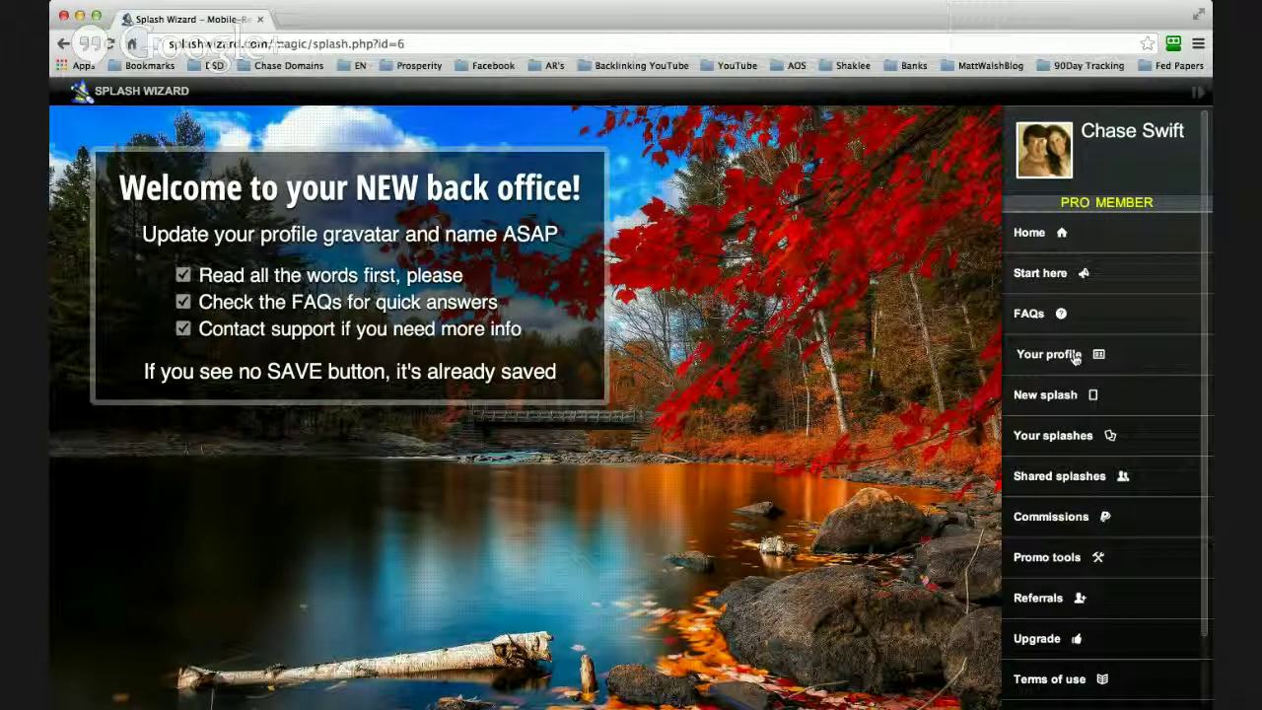
- Review the profile settings, including picture, name, frame, contact email and PayPal email, and close them
{"action": "left_click", "coordinate": [1072, 356]}
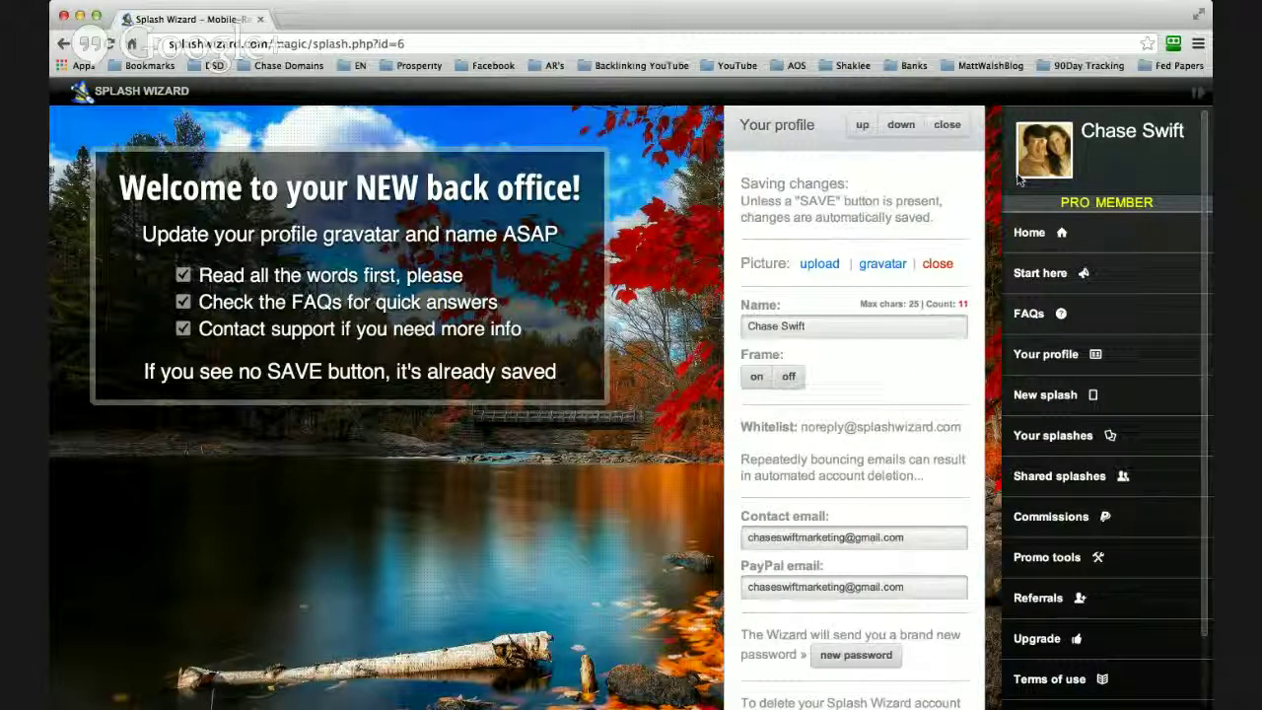
{"action": "left_click", "coordinate": [764, 326]}
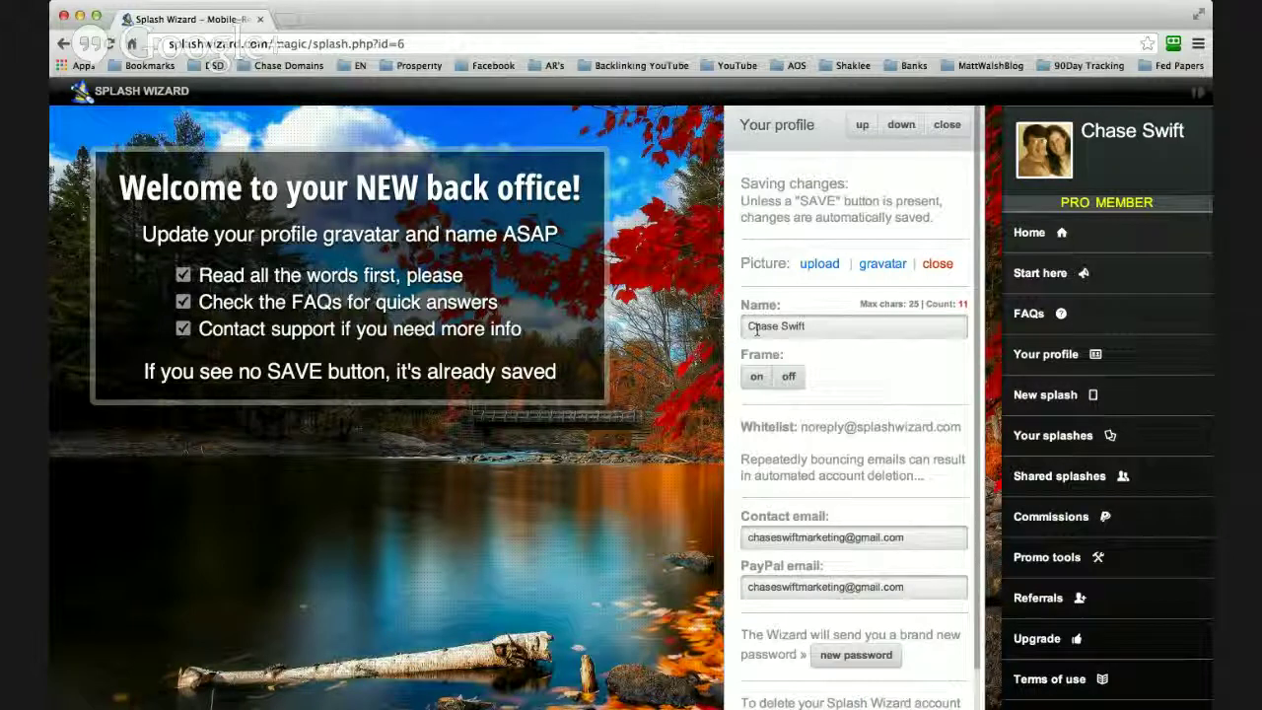
{"action": "scroll", "coordinate": [826, 462], "scroll_direction": "down", "scroll_amount": 1}
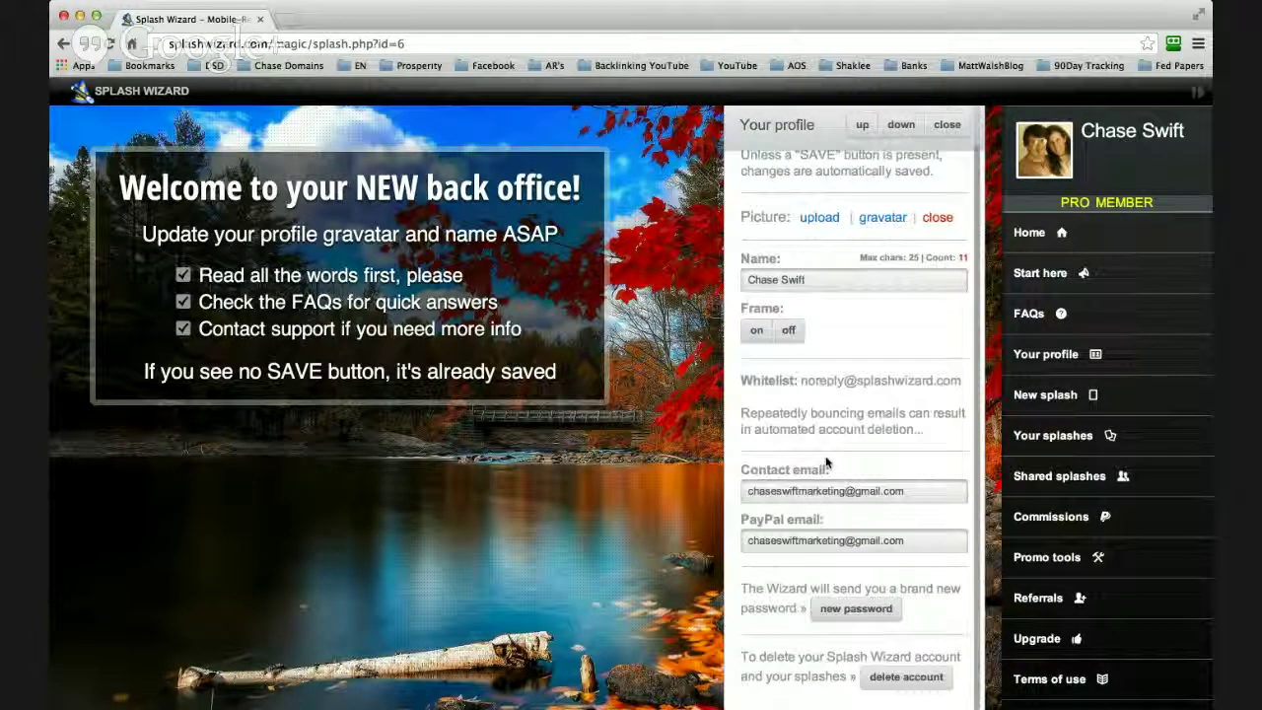
{"action": "scroll", "coordinate": [826, 461], "scroll_direction": "up", "scroll_amount": 1}
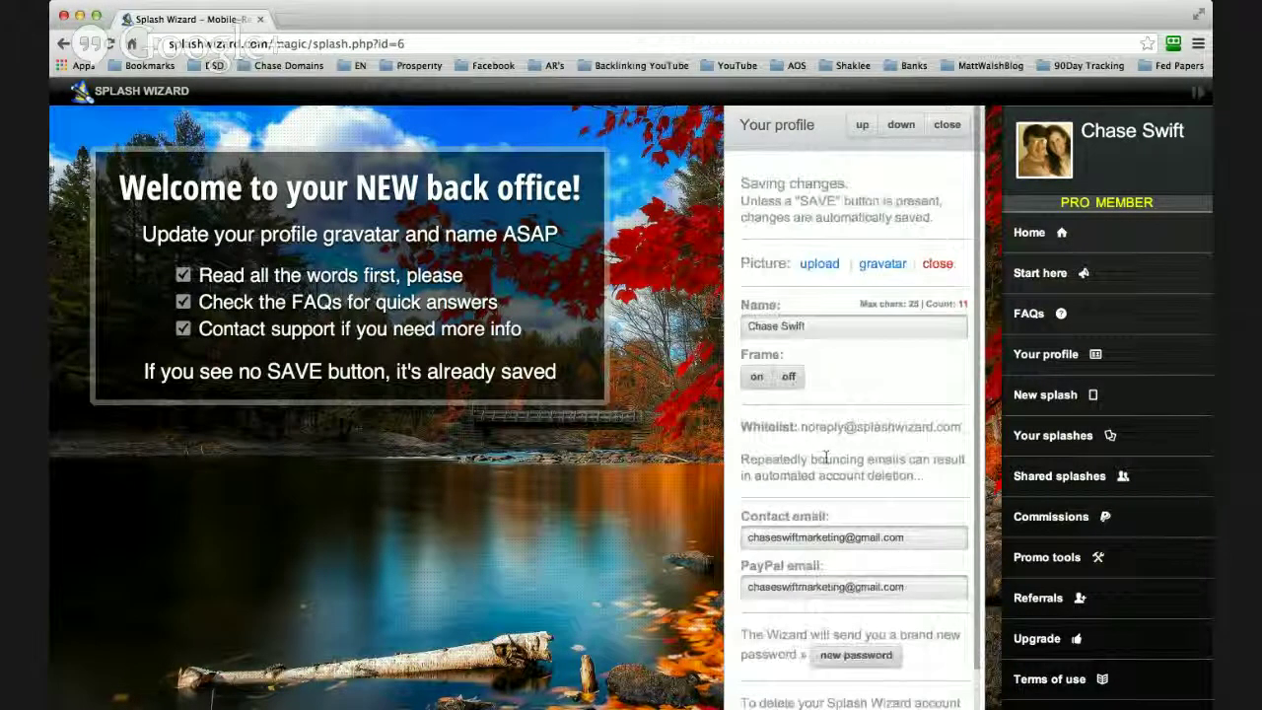
{"action": "left_click", "coordinate": [947, 126]}
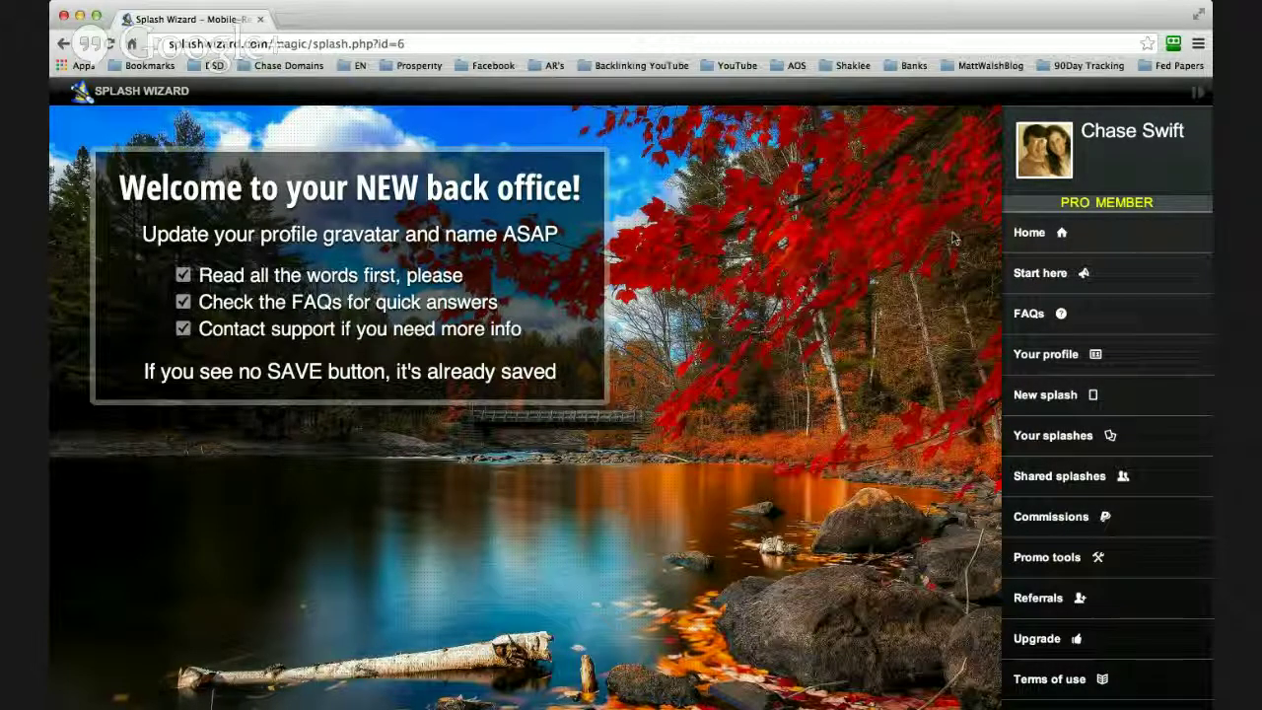
- Open the list of own splashes, expand the "splash wizard" splash, and select its splash URL
{"action": "left_click", "coordinate": [1047, 437]}
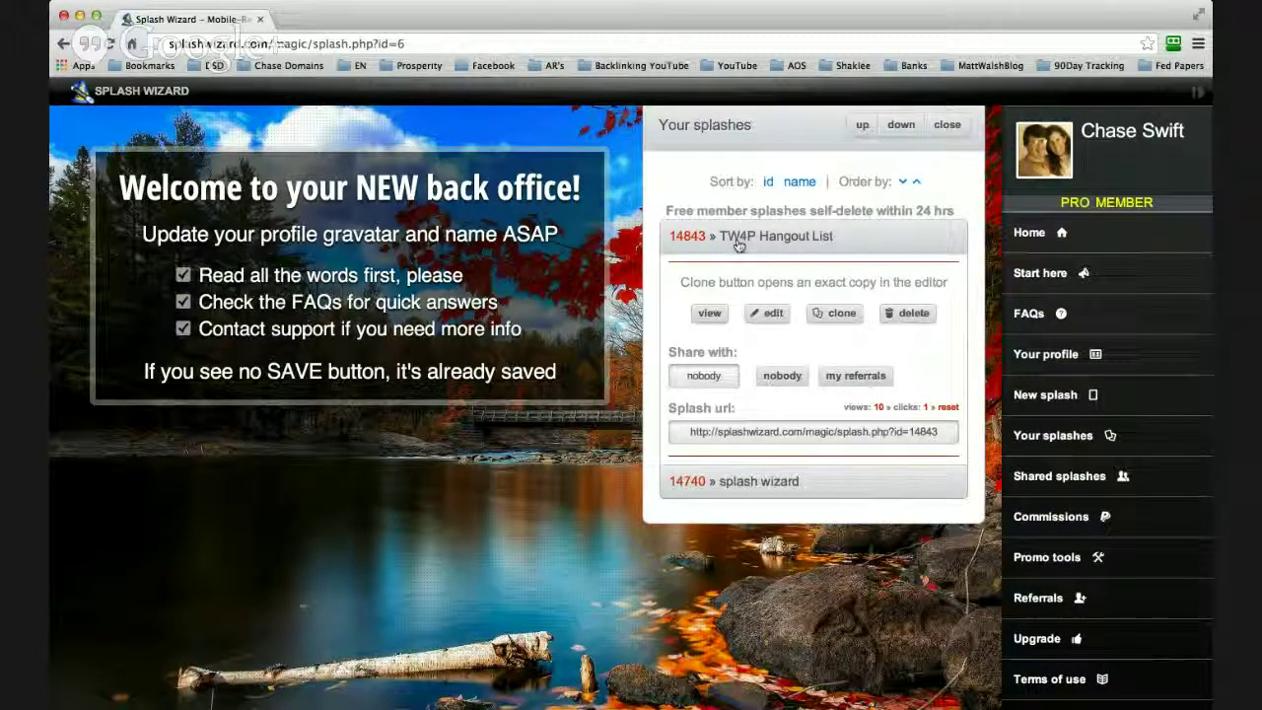
{"action": "left_click", "coordinate": [759, 482]}
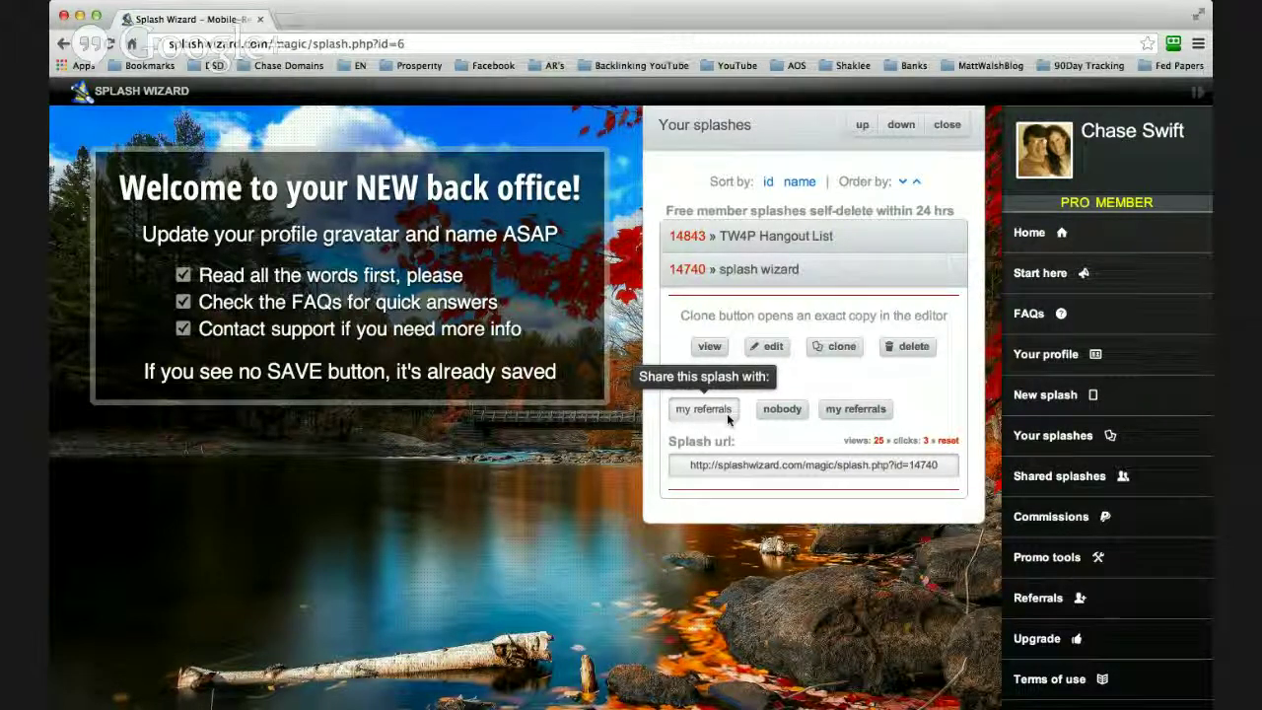
{"action": "left_click", "coordinate": [737, 467]}
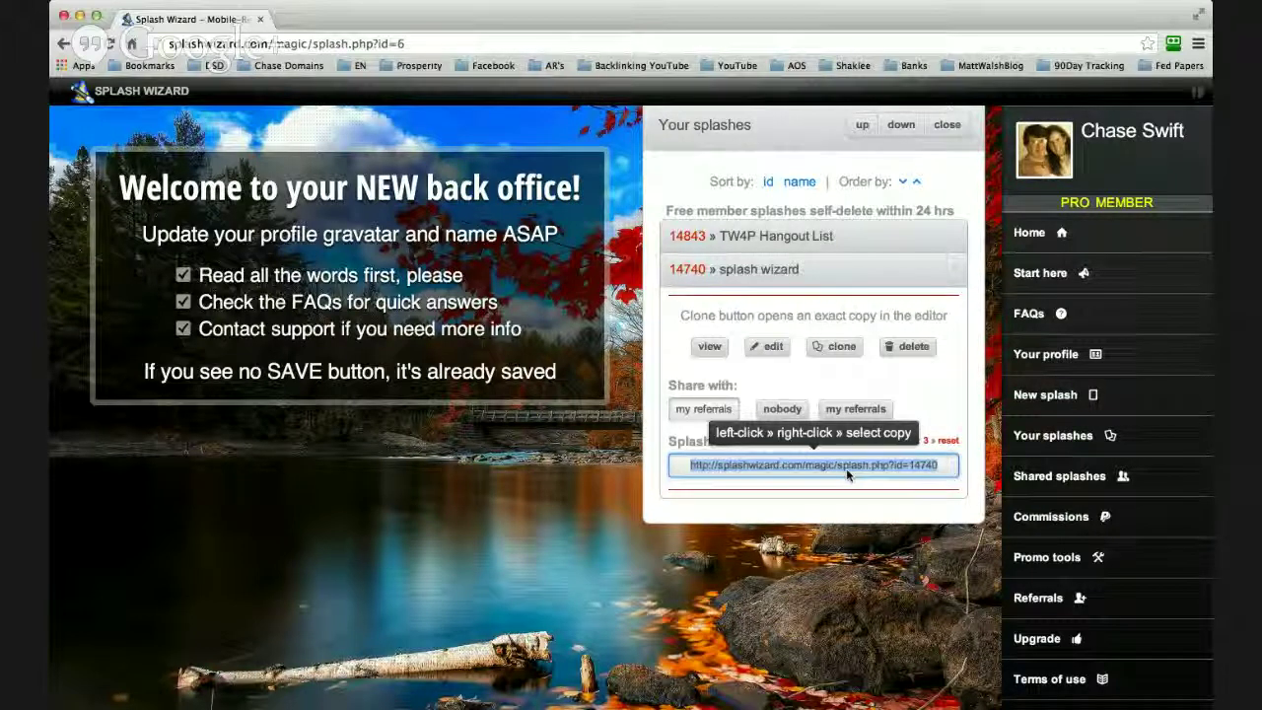
- View the "splash wizard" splash page and examine its video, headline and subscription form
{"action": "left_click", "coordinate": [709, 347]}
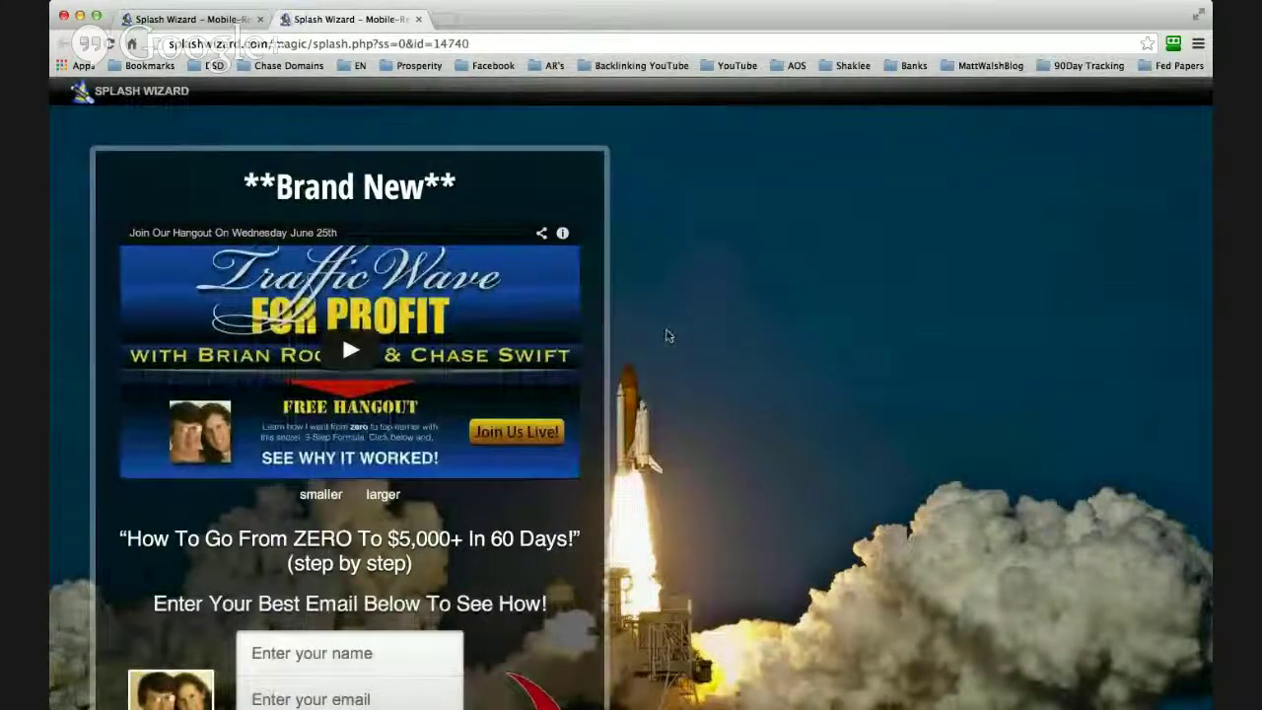
{"action": "scroll", "coordinate": [667, 335], "scroll_direction": "down", "scroll_amount": 1}
{"action": "scroll", "coordinate": [667, 336], "scroll_direction": "down", "scroll_amount": 5}
{"action": "scroll", "coordinate": [667, 335], "scroll_direction": "up", "scroll_amount": 5}
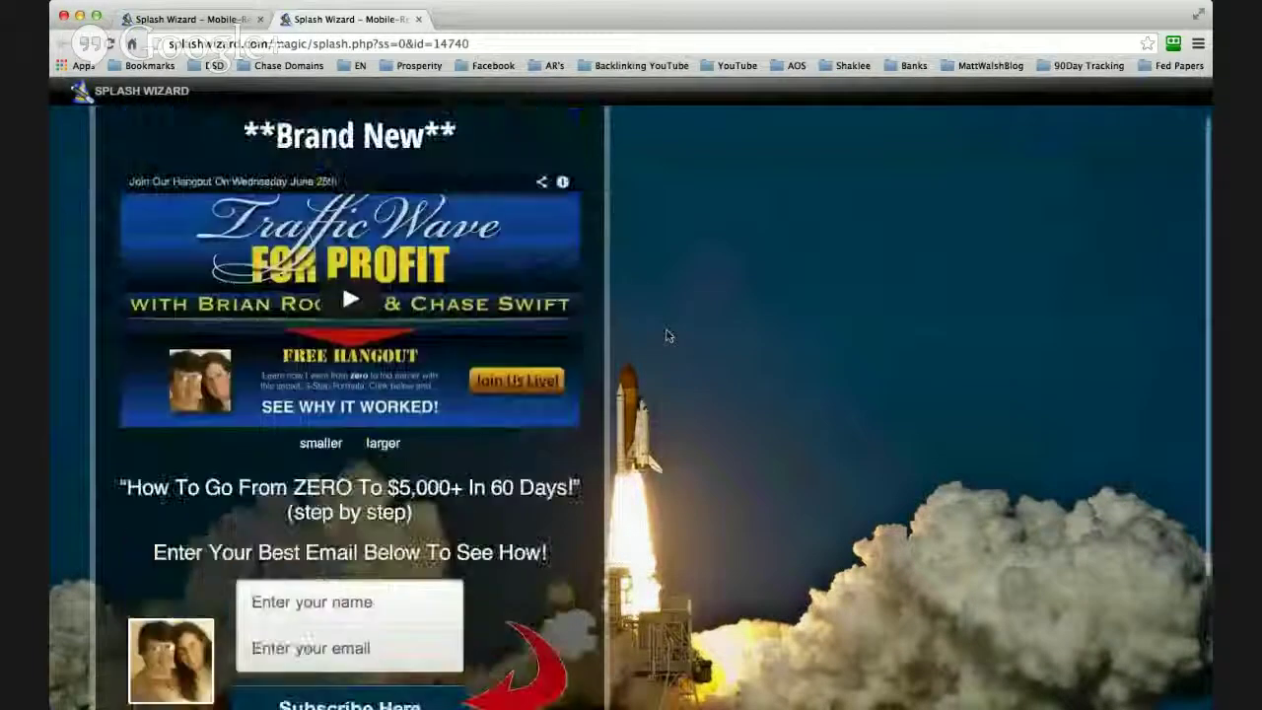
{"action": "scroll", "coordinate": [668, 335], "scroll_direction": "down", "scroll_amount": 4}
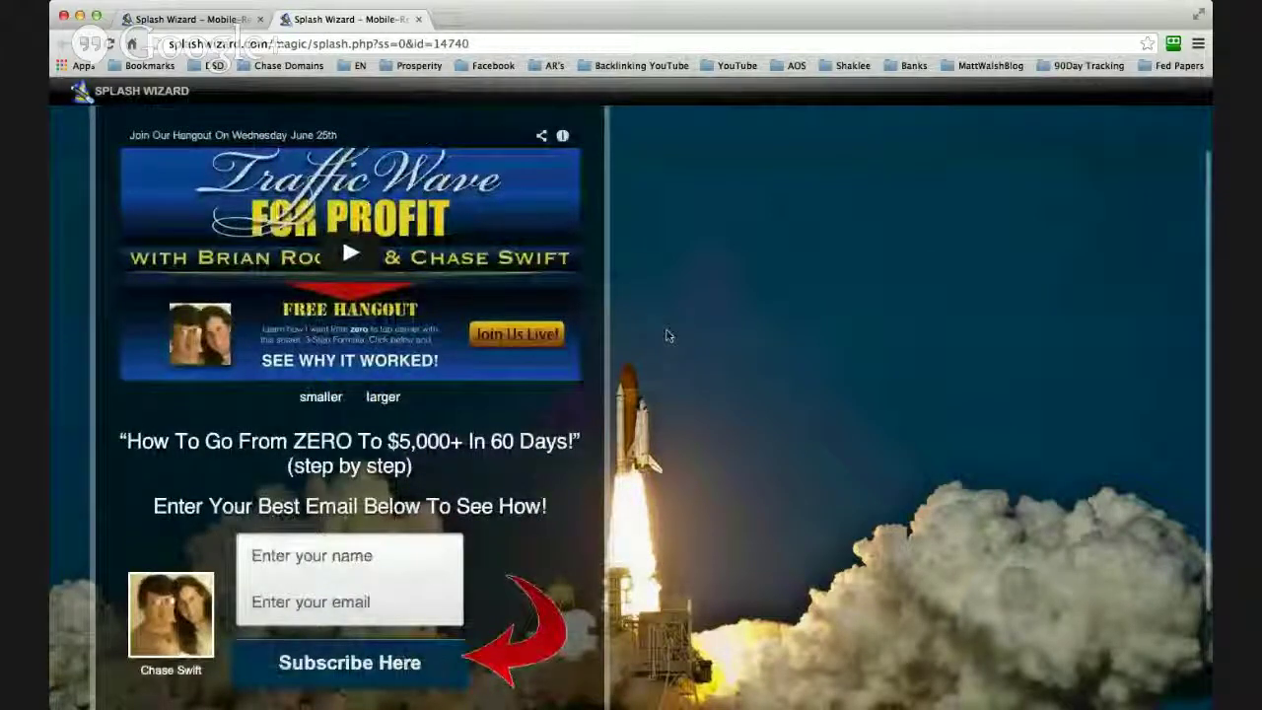
{"action": "scroll", "coordinate": [667, 336], "scroll_direction": "up", "scroll_amount": 3}
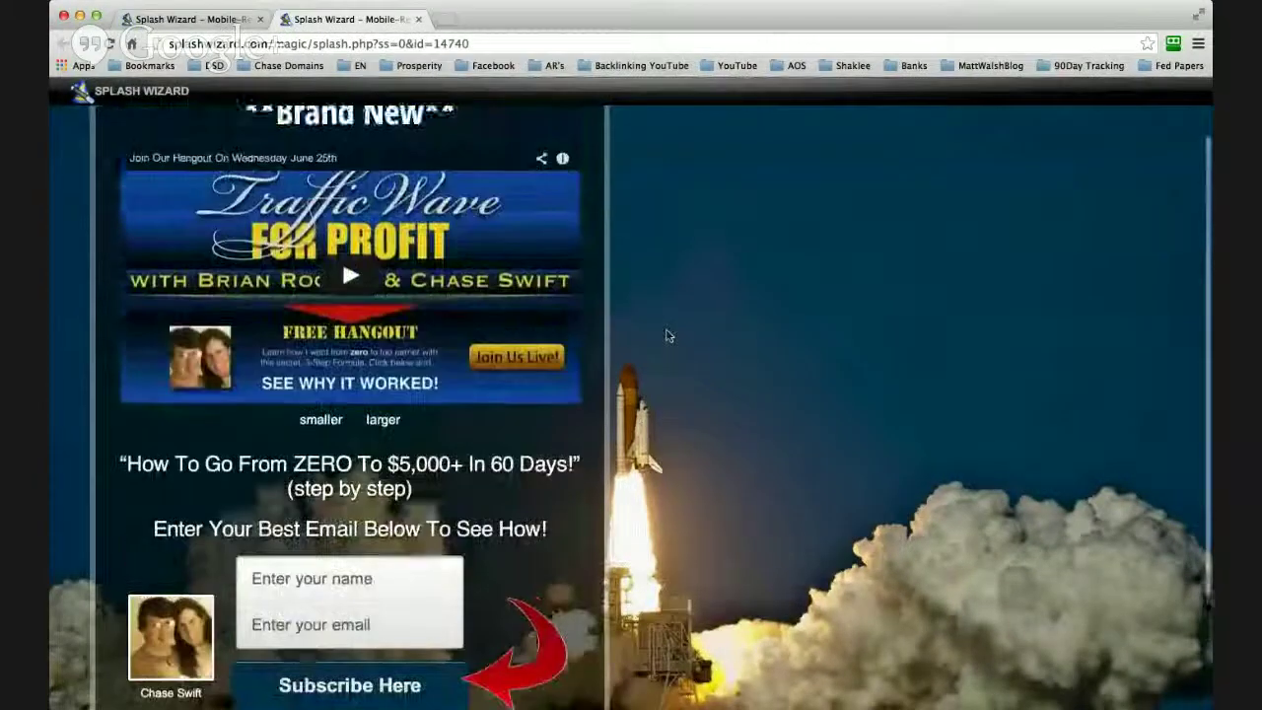
{"action": "scroll", "coordinate": [668, 335], "scroll_direction": "down", "scroll_amount": 3}
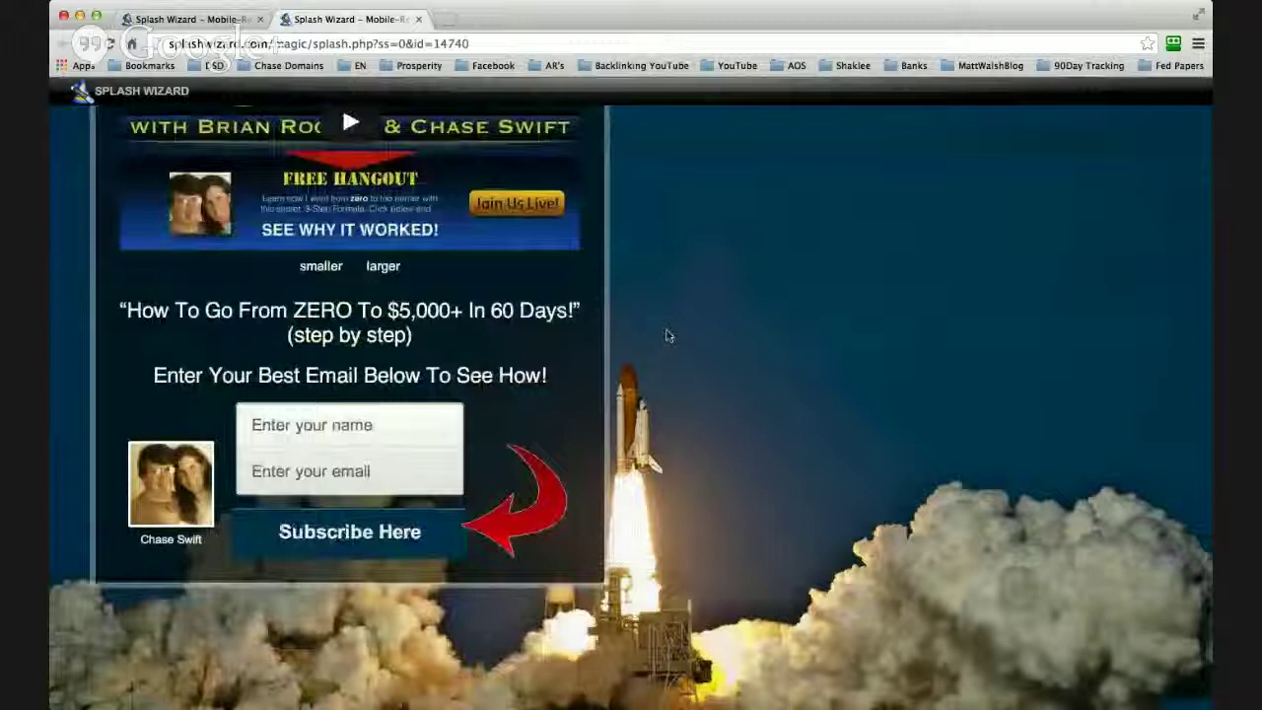
- Examine the splash page's subscription form, focusing its name and email fields without filling them in, and its Subscribe Here option
{"action": "scroll", "coordinate": [667, 335], "scroll_direction": "up", "scroll_amount": 1}
{"action": "scroll", "coordinate": [667, 336], "scroll_direction": "up", "scroll_amount": 3}
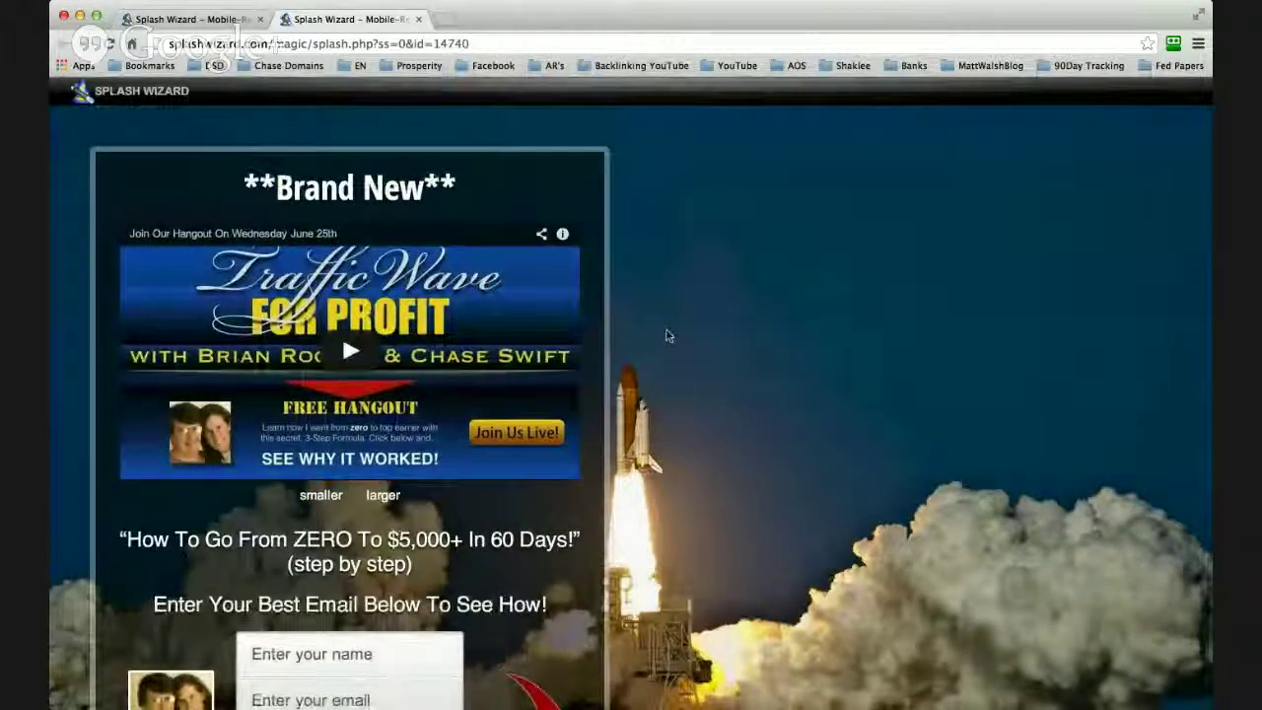
{"action": "scroll", "coordinate": [668, 335], "scroll_direction": "down", "scroll_amount": 1}
{"action": "scroll", "coordinate": [667, 335], "scroll_direction": "down", "scroll_amount": 4}
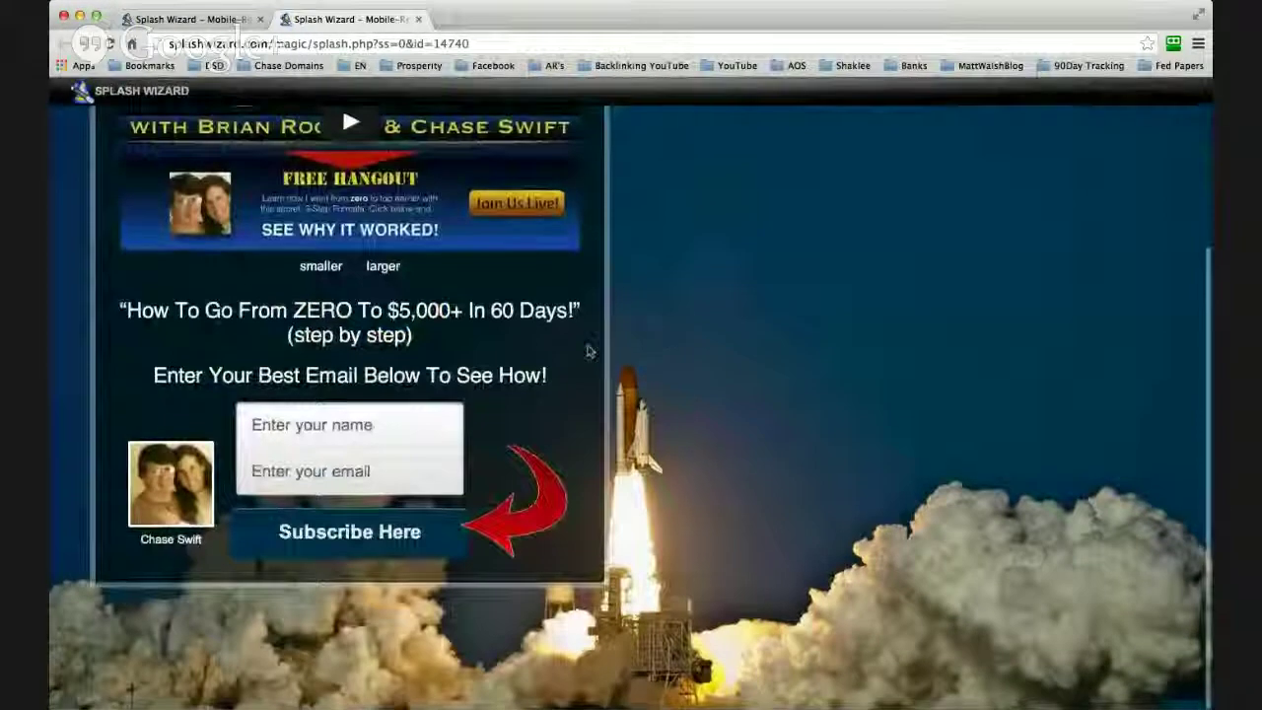
{"action": "left_click", "coordinate": [301, 423]}
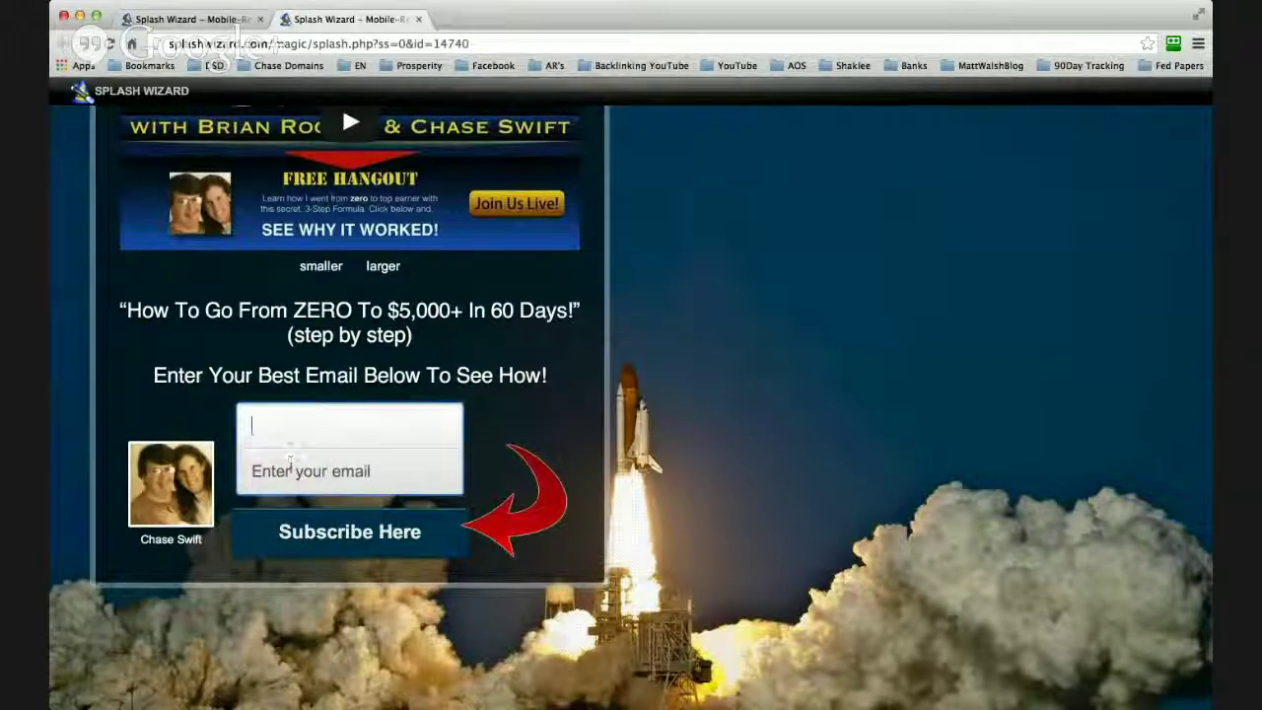
{"action": "left_click", "coordinate": [290, 470]}
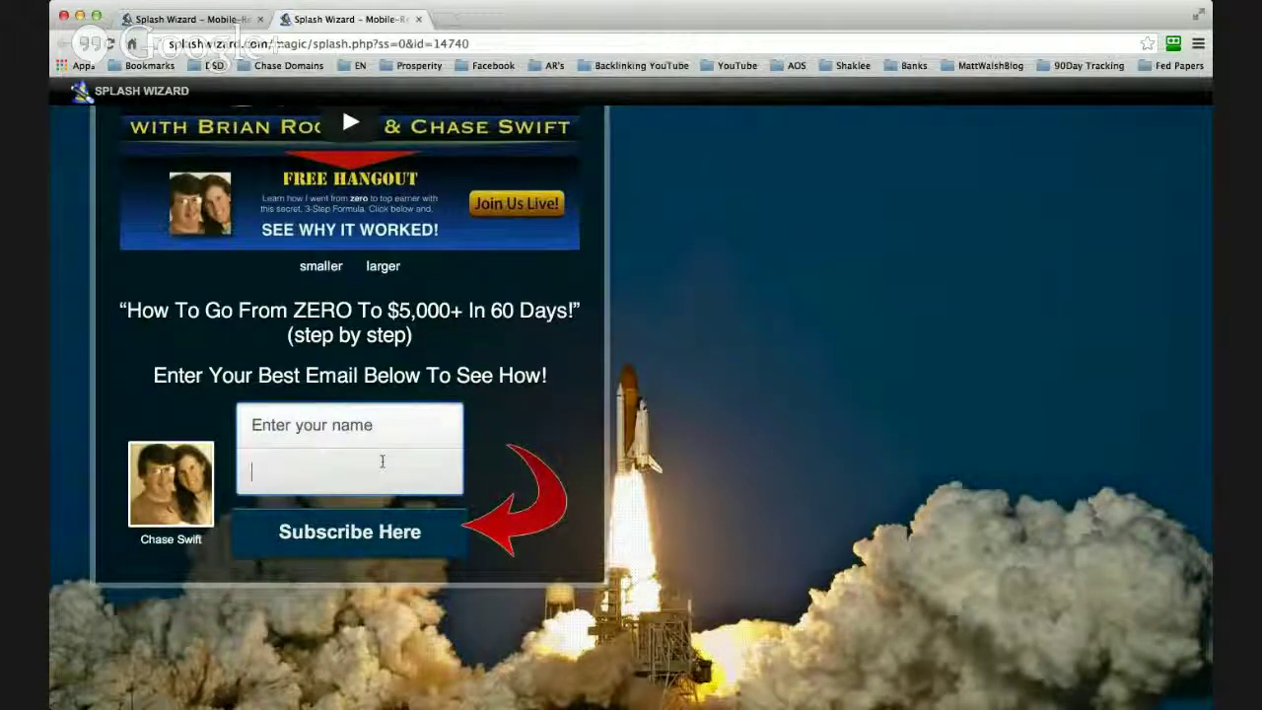
{"action": "left_click", "coordinate": [512, 425]}
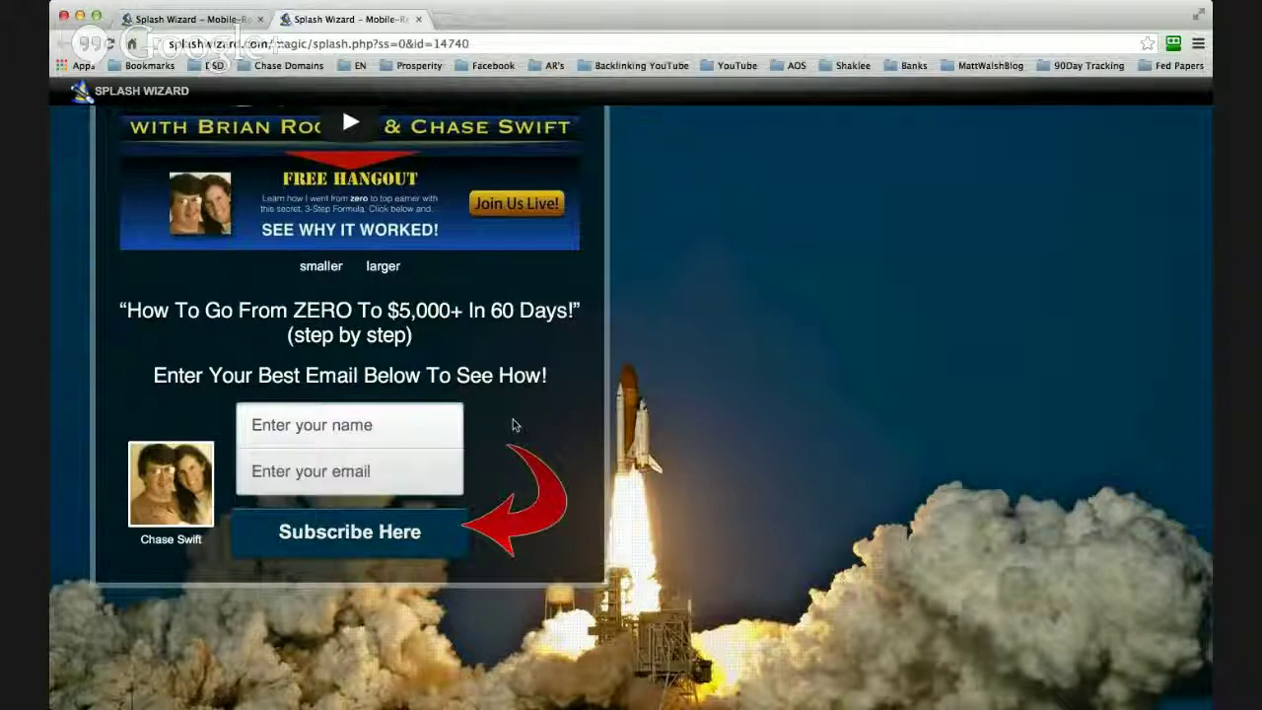
{"action": "left_click", "coordinate": [343, 428]}
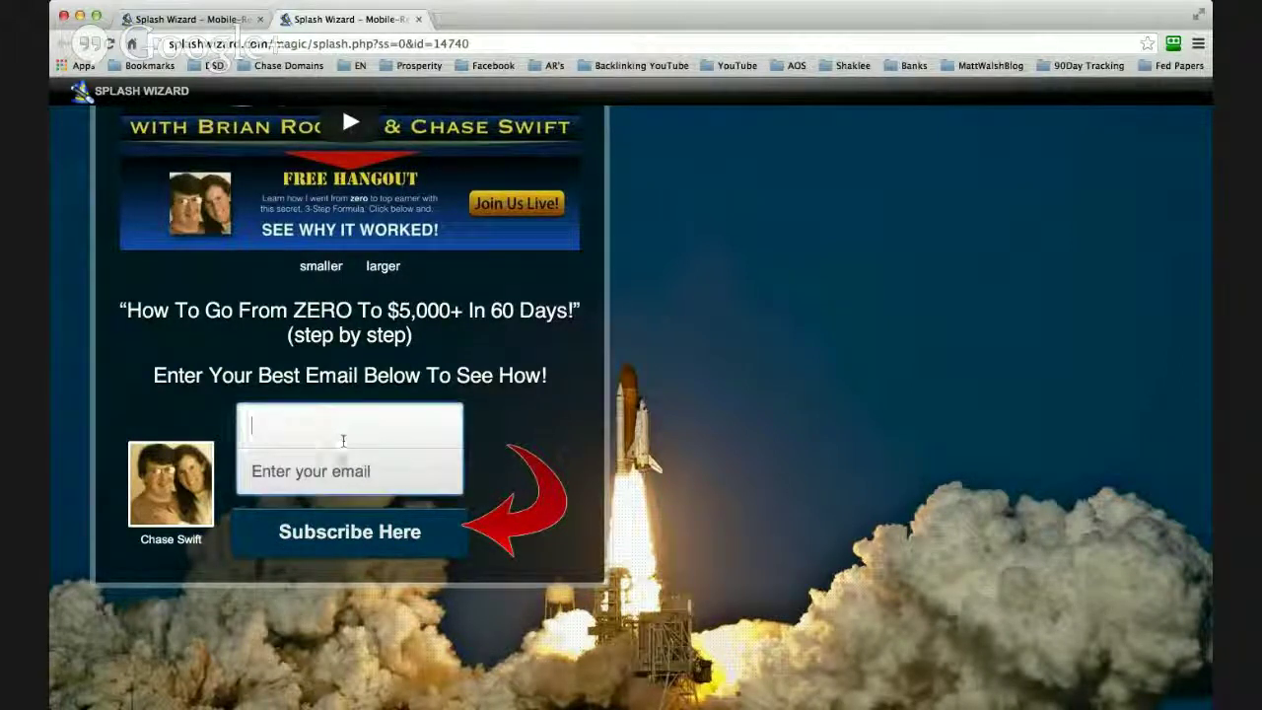
{"action": "left_click", "coordinate": [340, 470]}
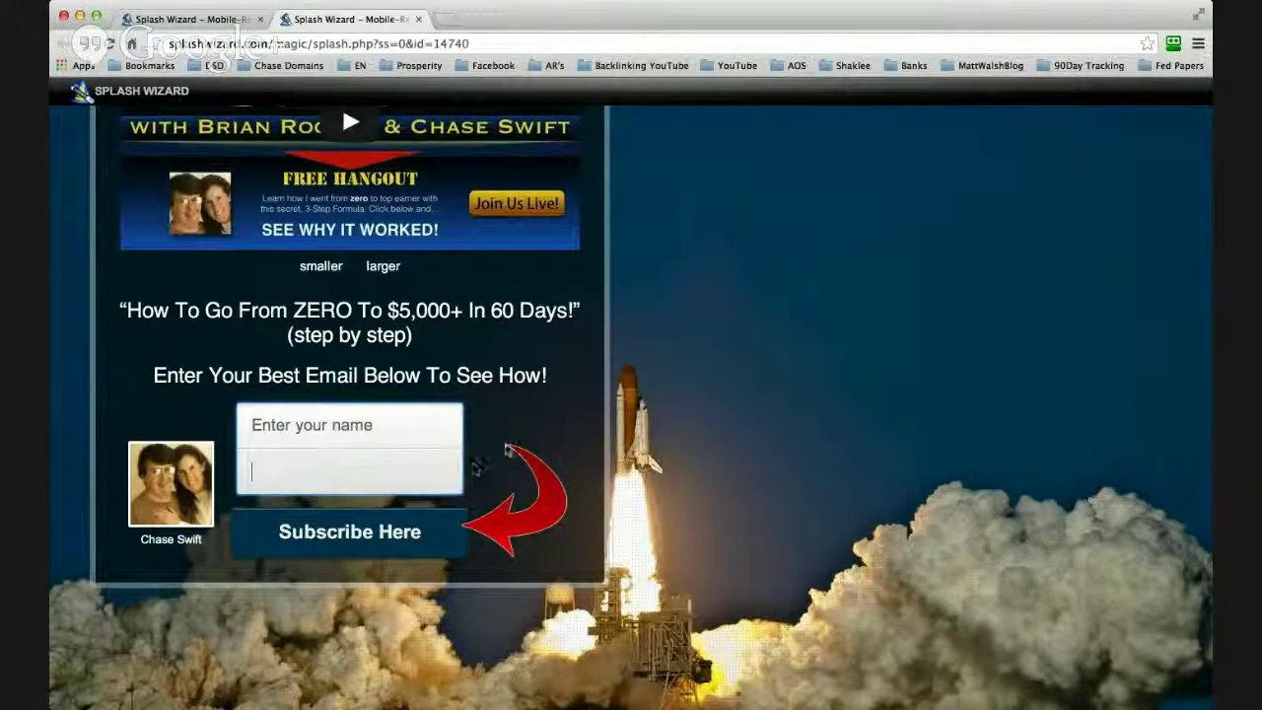
{"action": "left_click", "coordinate": [531, 421]}
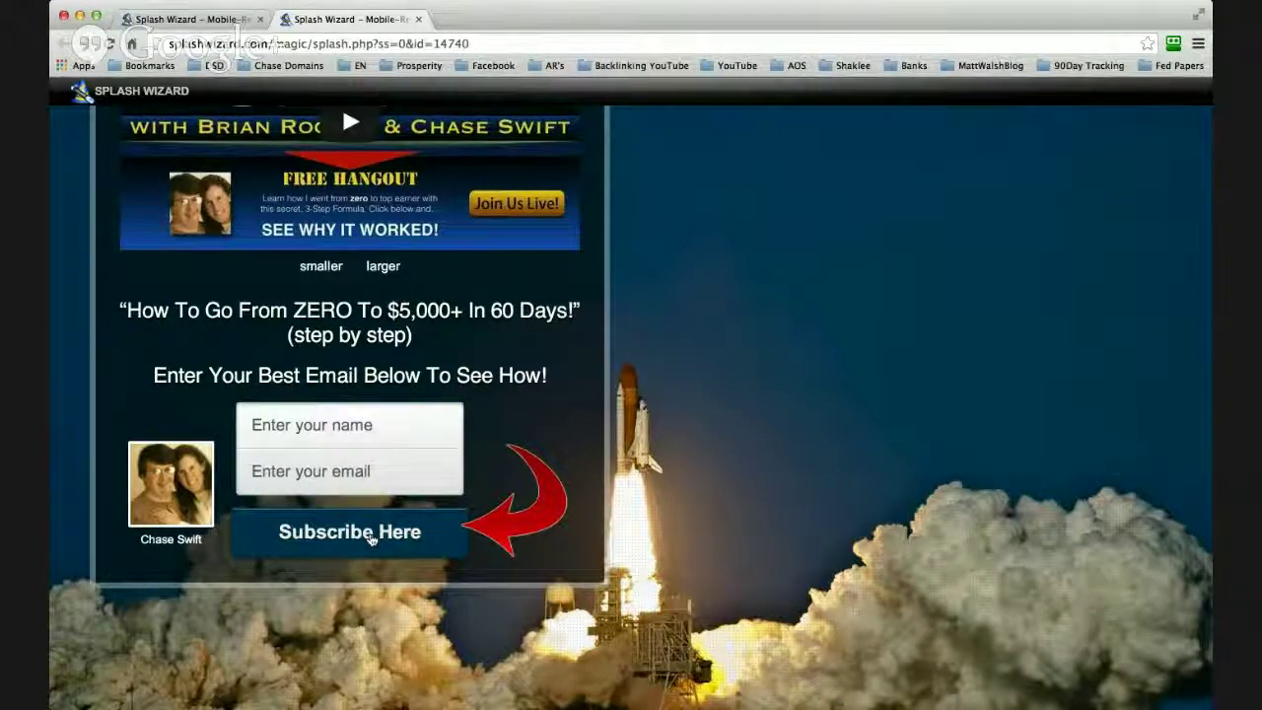
{"action": "left_click", "coordinate": [371, 537]}
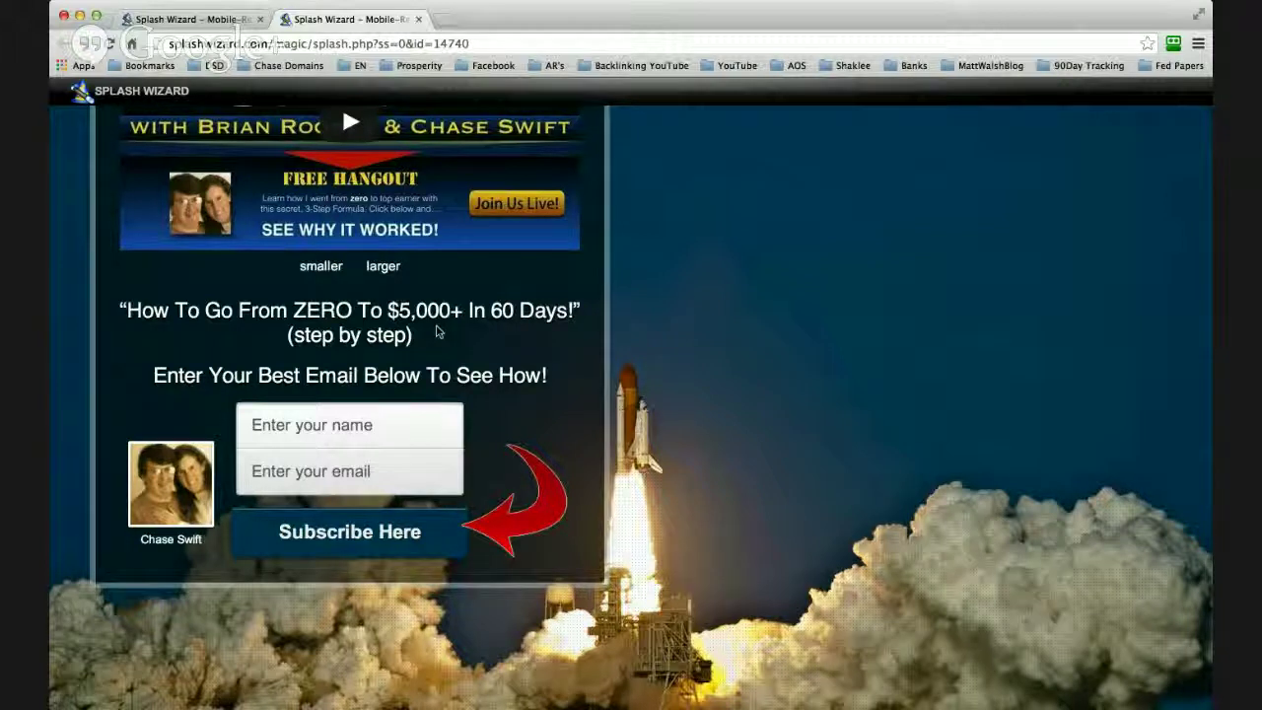
- Look over the splash page from the "Brand New" headline and hangout video down to the subscription form
{"action": "scroll", "coordinate": [439, 333], "scroll_direction": "up", "scroll_amount": 1}
{"action": "scroll", "coordinate": [439, 333], "scroll_direction": "up", "scroll_amount": 3}
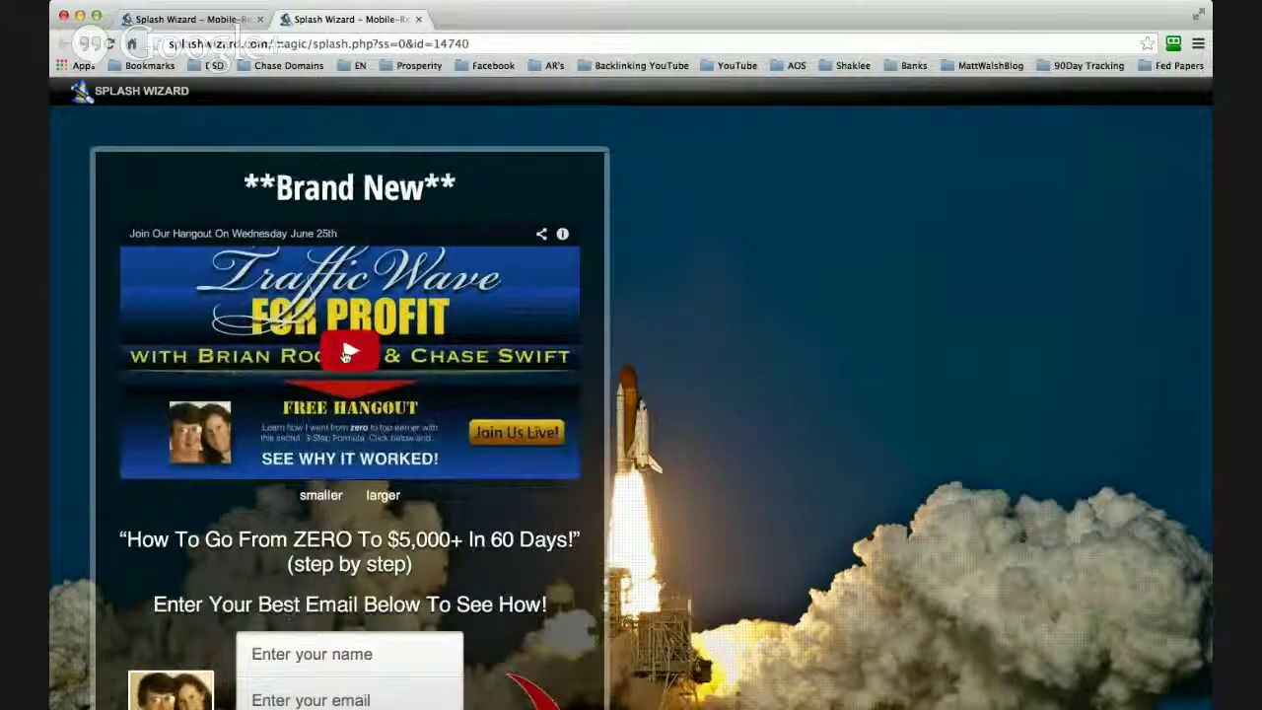
{"action": "scroll", "coordinate": [344, 357], "scroll_direction": "down", "scroll_amount": 1}
{"action": "scroll", "coordinate": [344, 357], "scroll_direction": "down", "scroll_amount": 3}
{"action": "scroll", "coordinate": [344, 357], "scroll_direction": "up", "scroll_amount": 4}
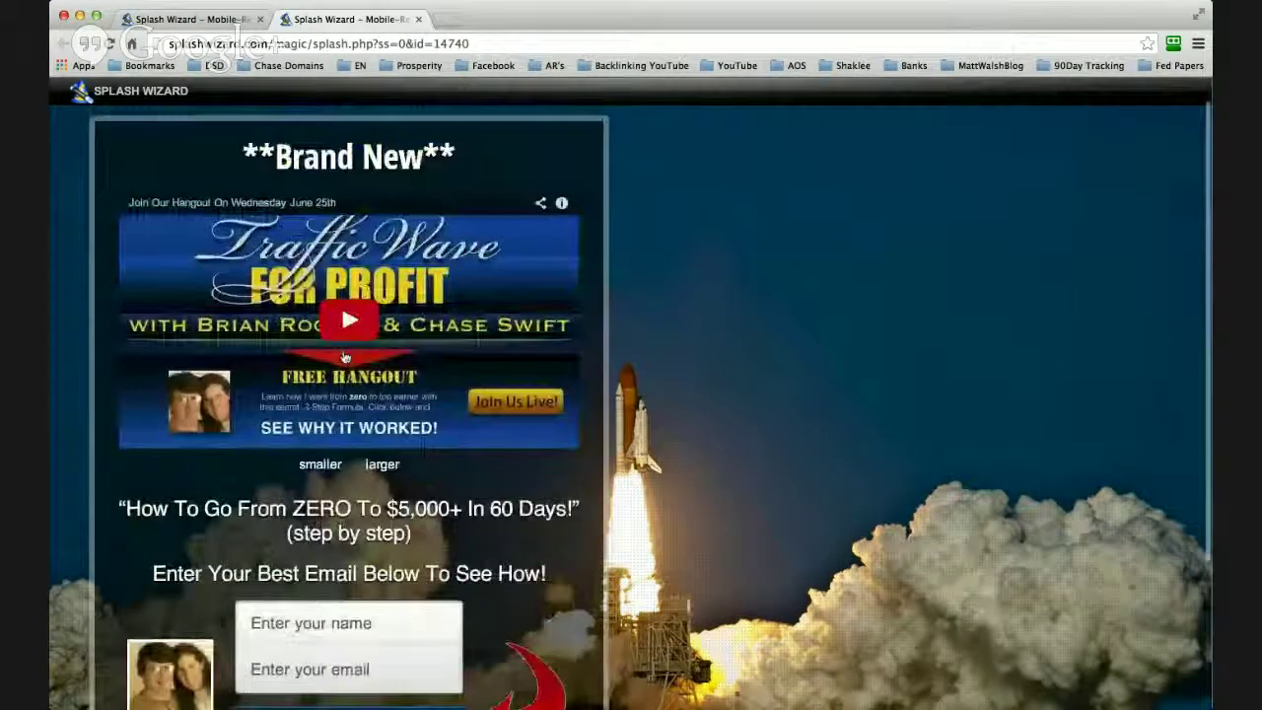